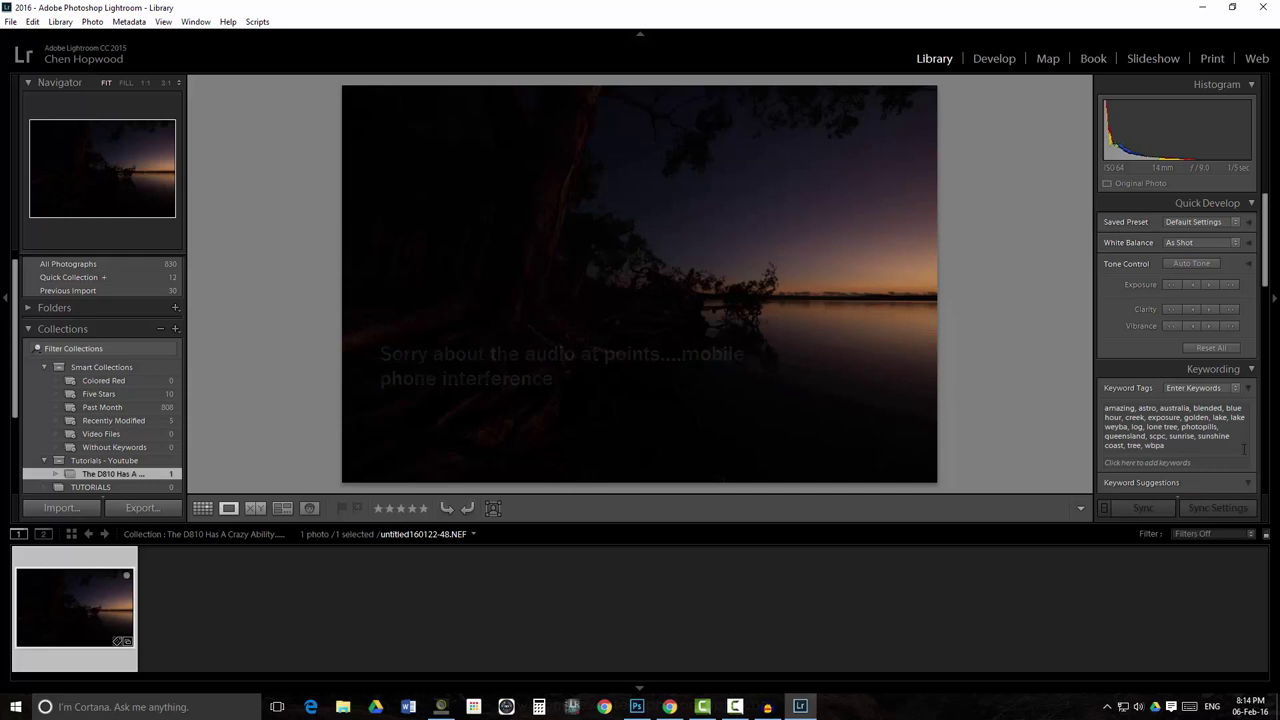
# Step: Turn off the shadow-clipping overlay on the sunset photo and check the trees and horizon at 1:1
pyautogui.click(980, 58)
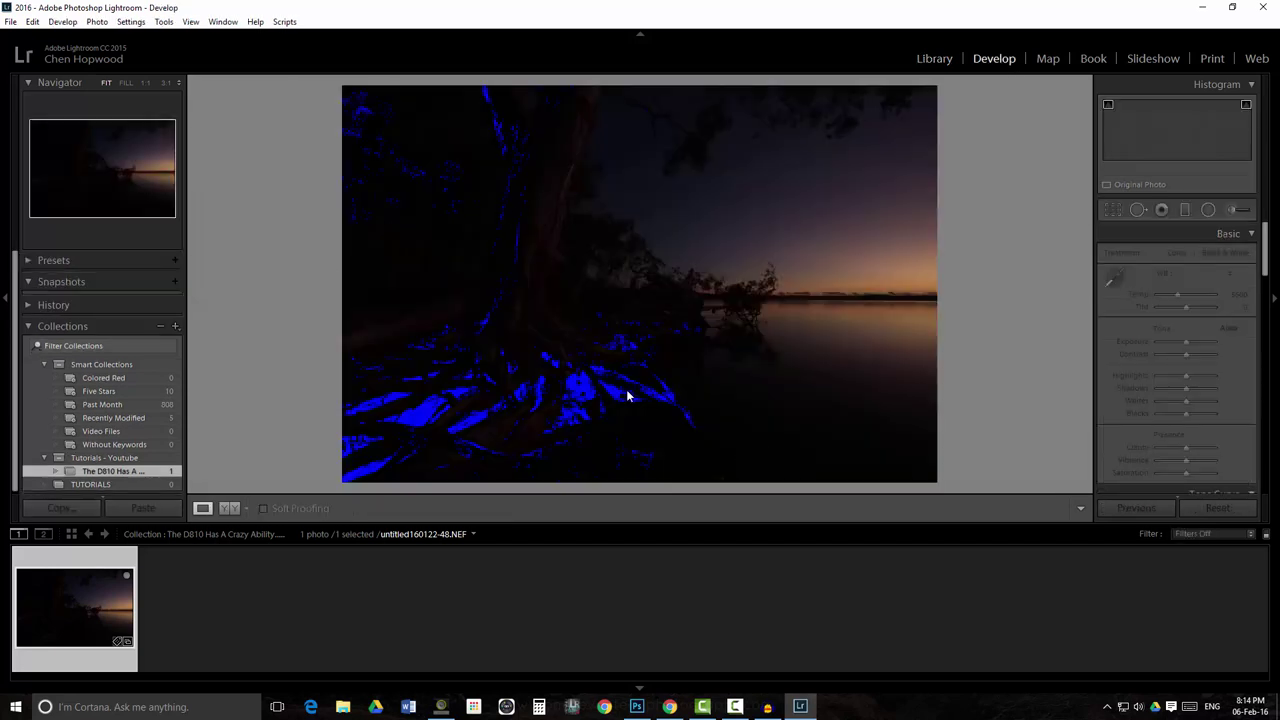
pyautogui.click(1108, 104)
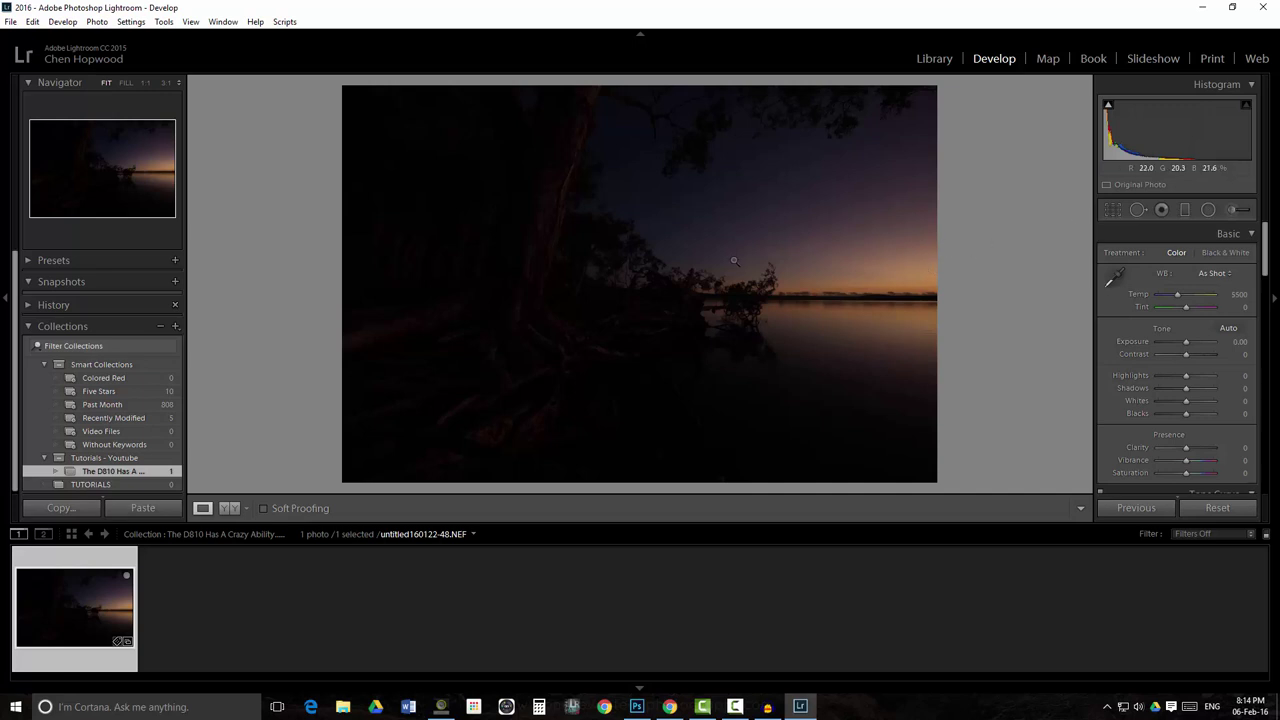
pyautogui.click(510, 303)
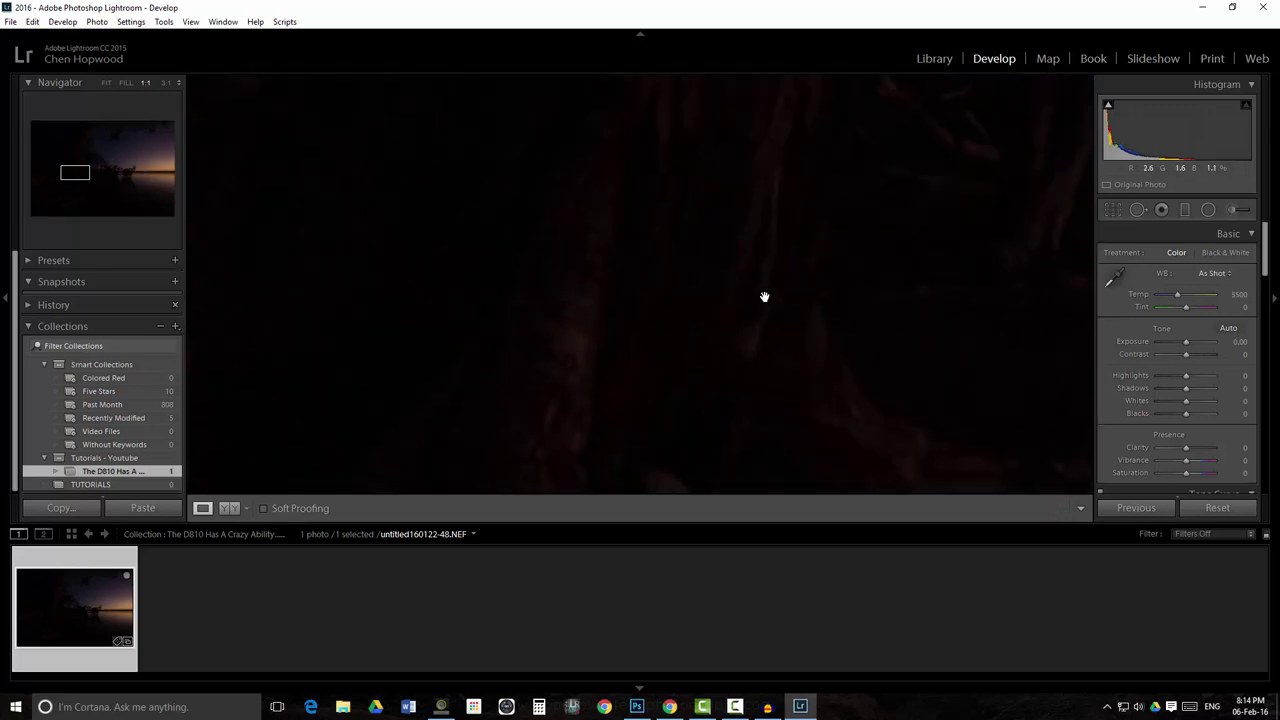
pyautogui.moveTo(439, 289); pyautogui.dragTo(703, 277)
pyautogui.click(889, 198)
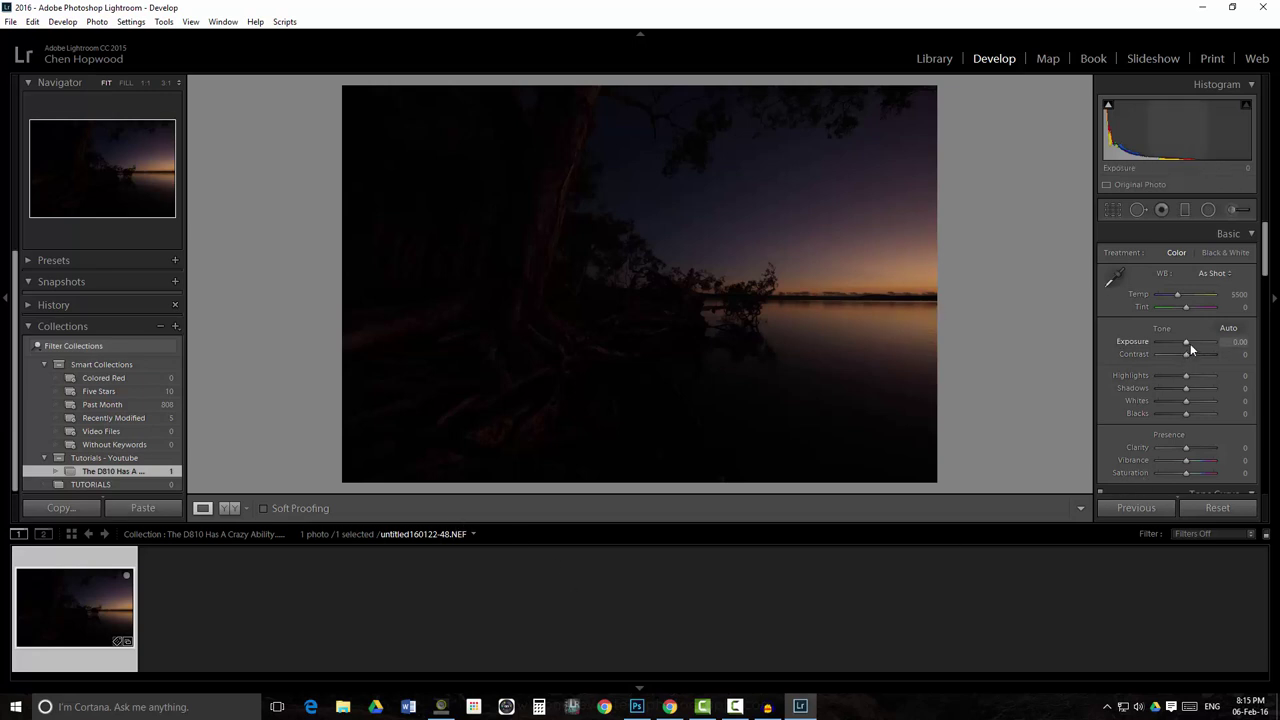
# Step: Scroll through the right-hand panels, and flag the photo as a pick, then remove the flag
pyautogui.moveTo(1265, 265); pyautogui.dragTo(1266, 392)
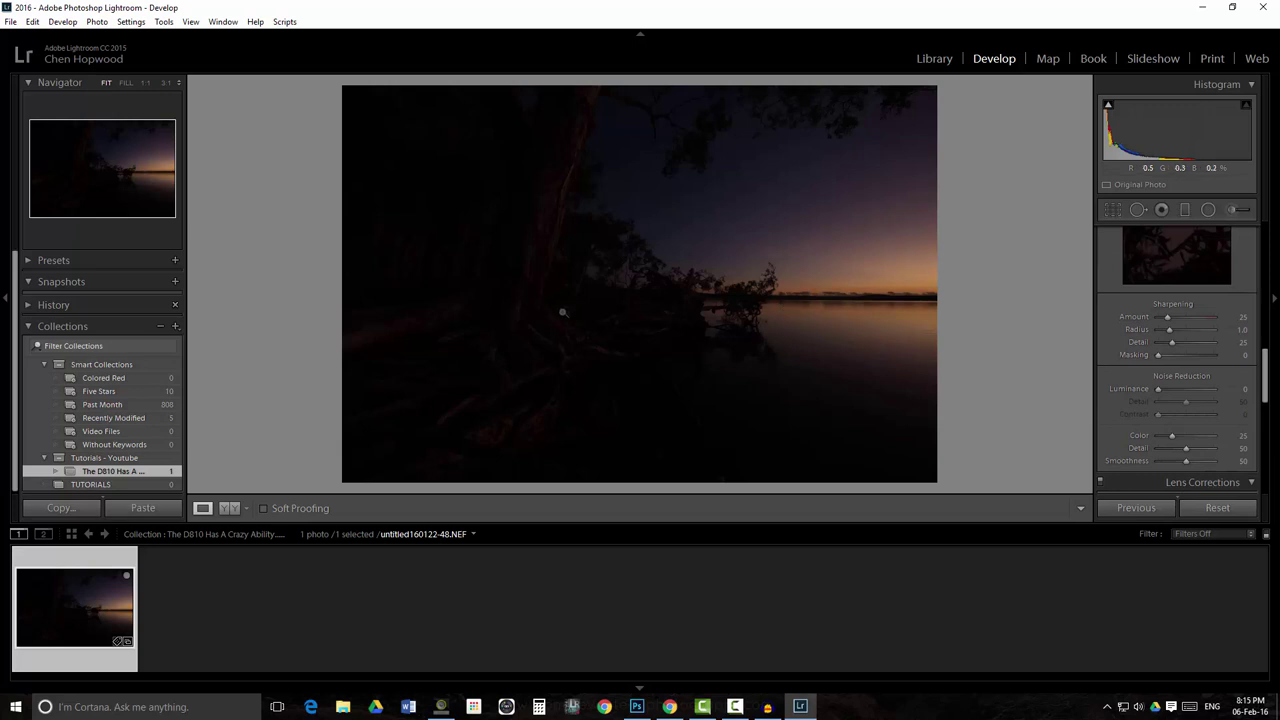
pyautogui.moveTo(1266, 382); pyautogui.dragTo(1266, 243)
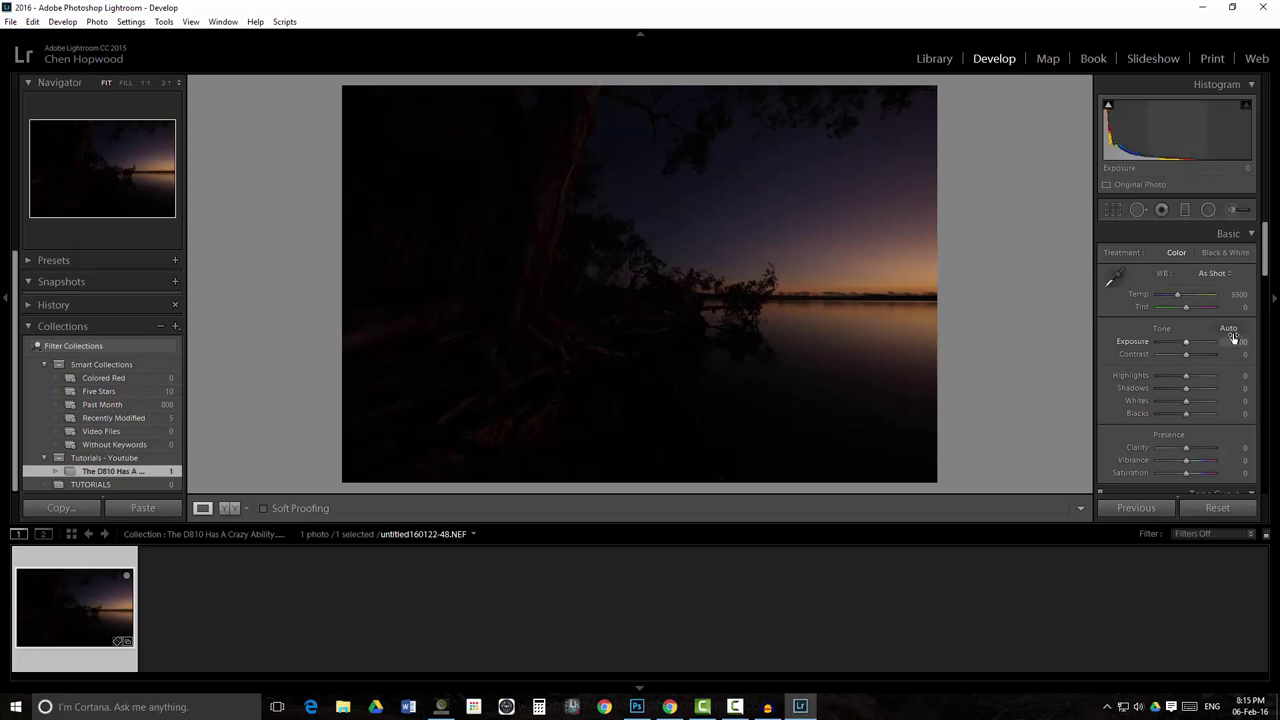
pyautogui.scroll(-1, 1265, 240)
pyautogui.scroll(1, 1265, 240)
pyautogui.press('p')
pyautogui.press('u')
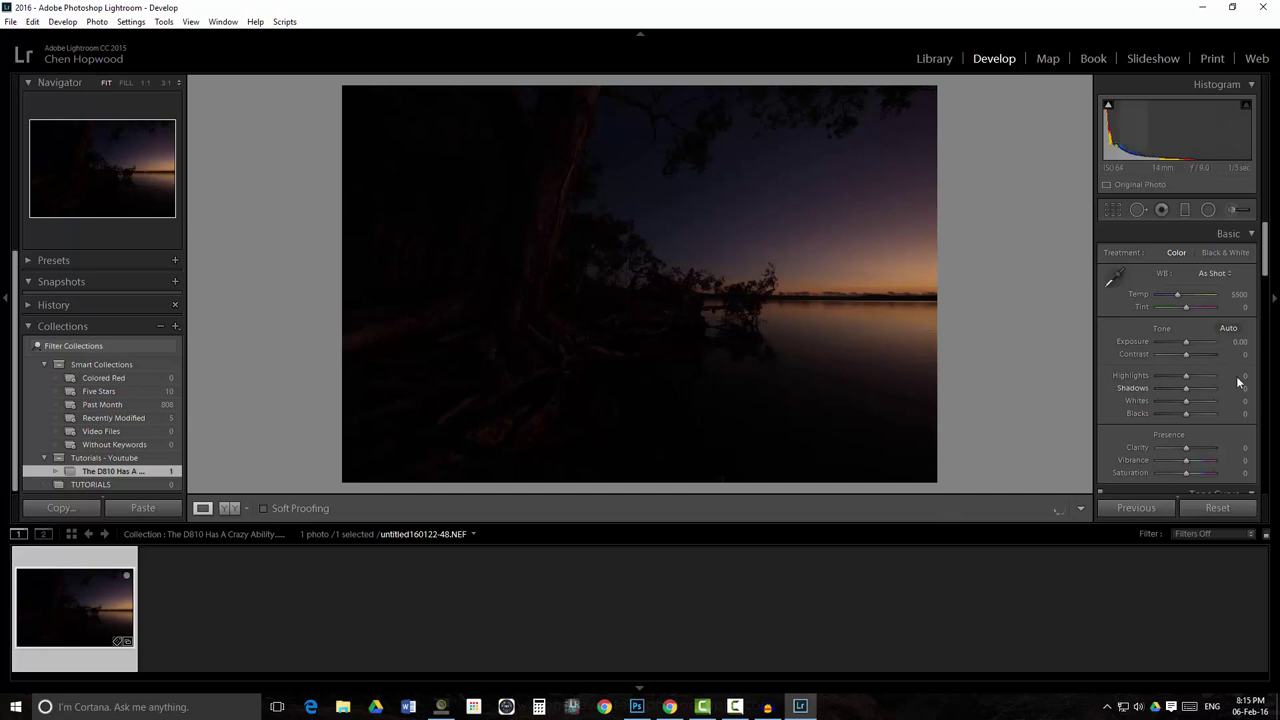
# Step: Try lowering Highlights, then reset it to 0 and move down to Lens Corrections
pyautogui.moveTo(1182, 382); pyautogui.dragTo(1165, 377)
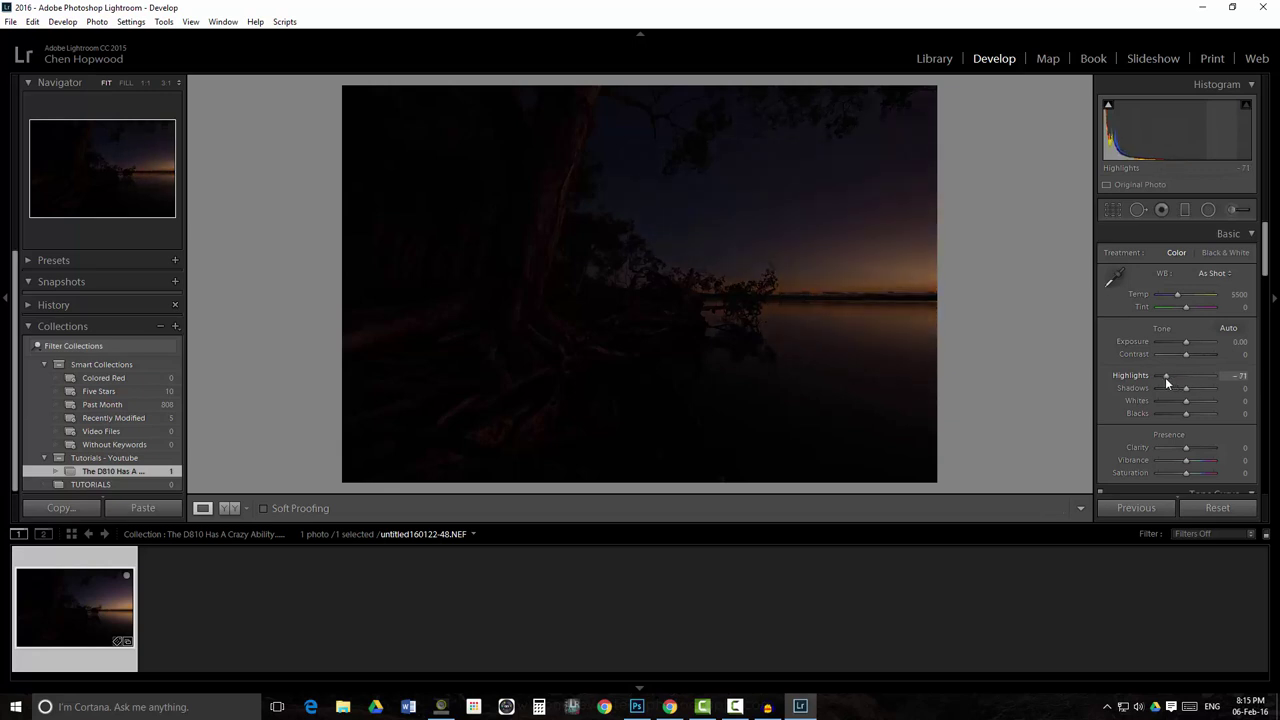
pyautogui.doubleClick(1168, 377)
pyautogui.scroll(-10, 1130, 291)
# Step: Enable profile corrections and chromatic aberration removal, then set Exposure to +2.00 and inspect at 1:1
pyautogui.click(1130, 291)
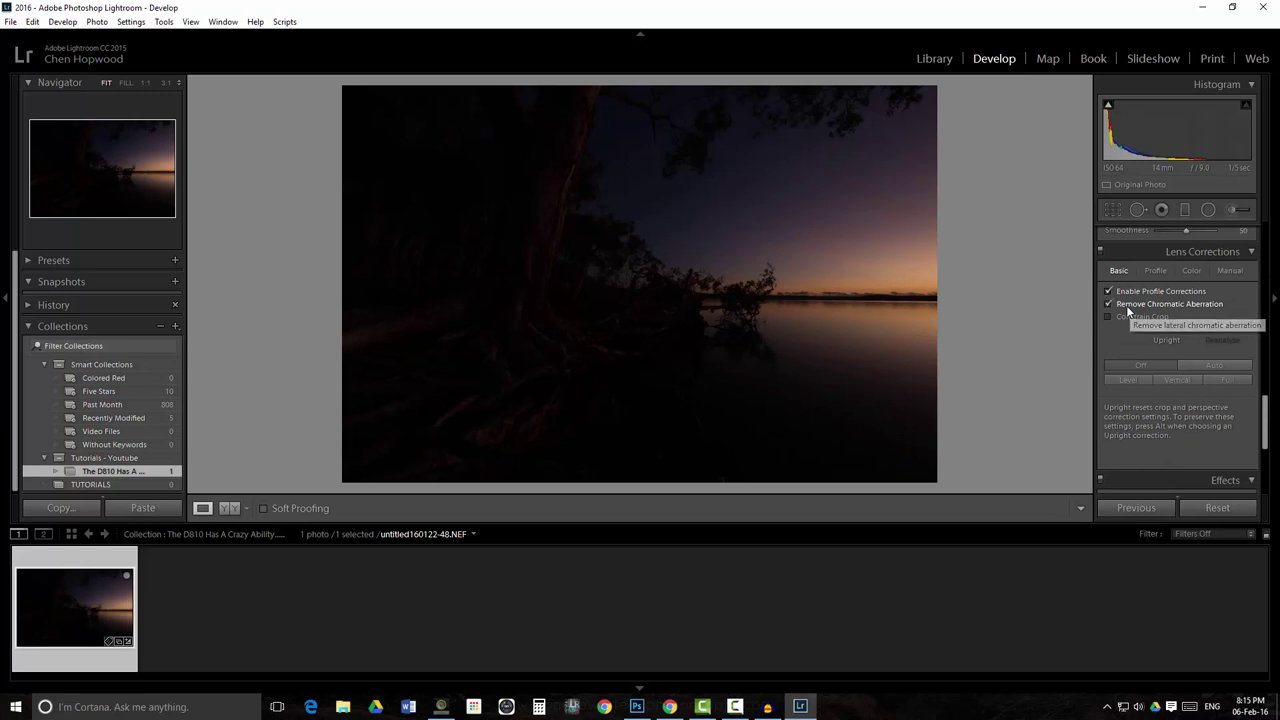
pyautogui.moveTo(1266, 425); pyautogui.dragTo(1264, 232)
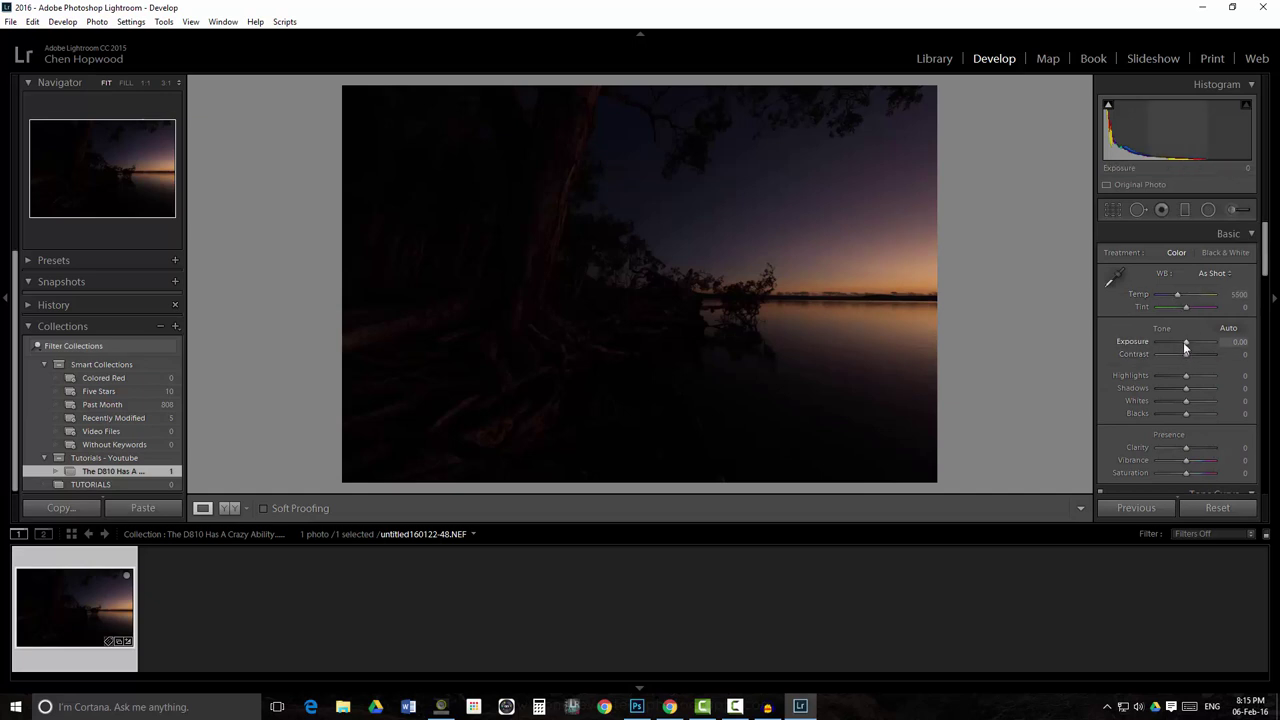
pyautogui.moveTo(1187, 344); pyautogui.dragTo(1198, 347)
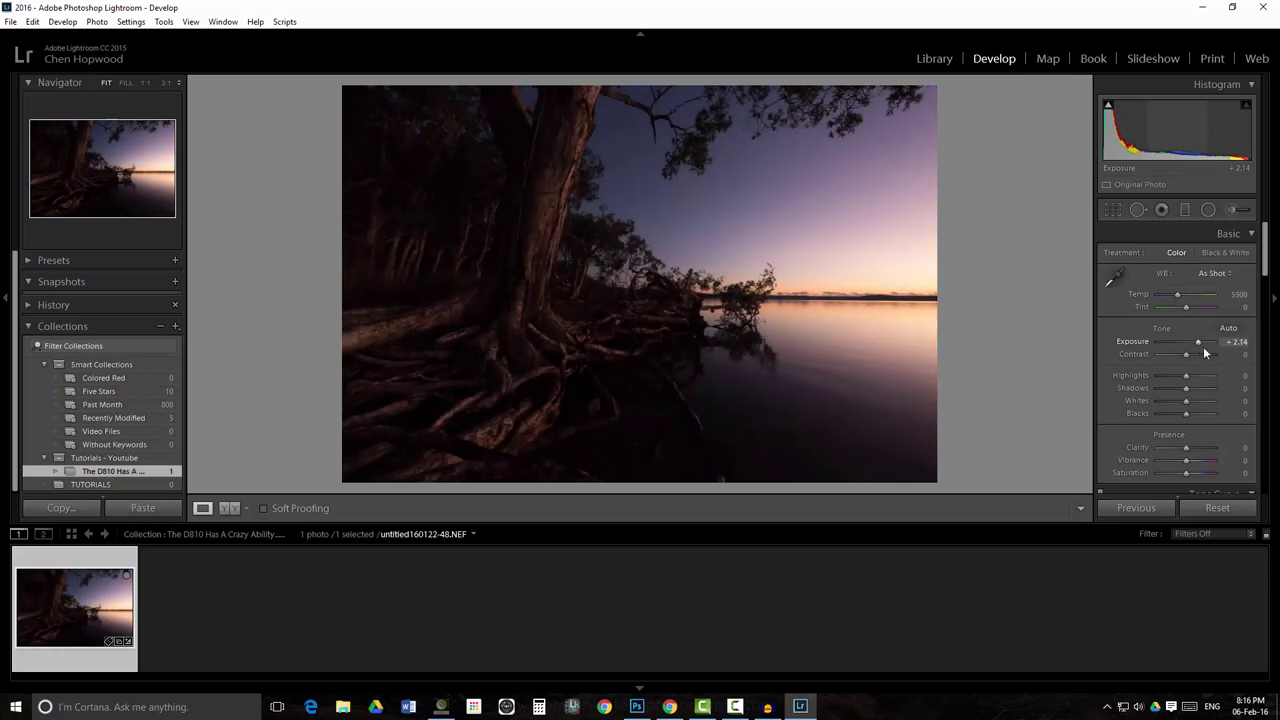
pyautogui.click(1236, 342)
pyautogui.write('2')
pyautogui.press('Return')
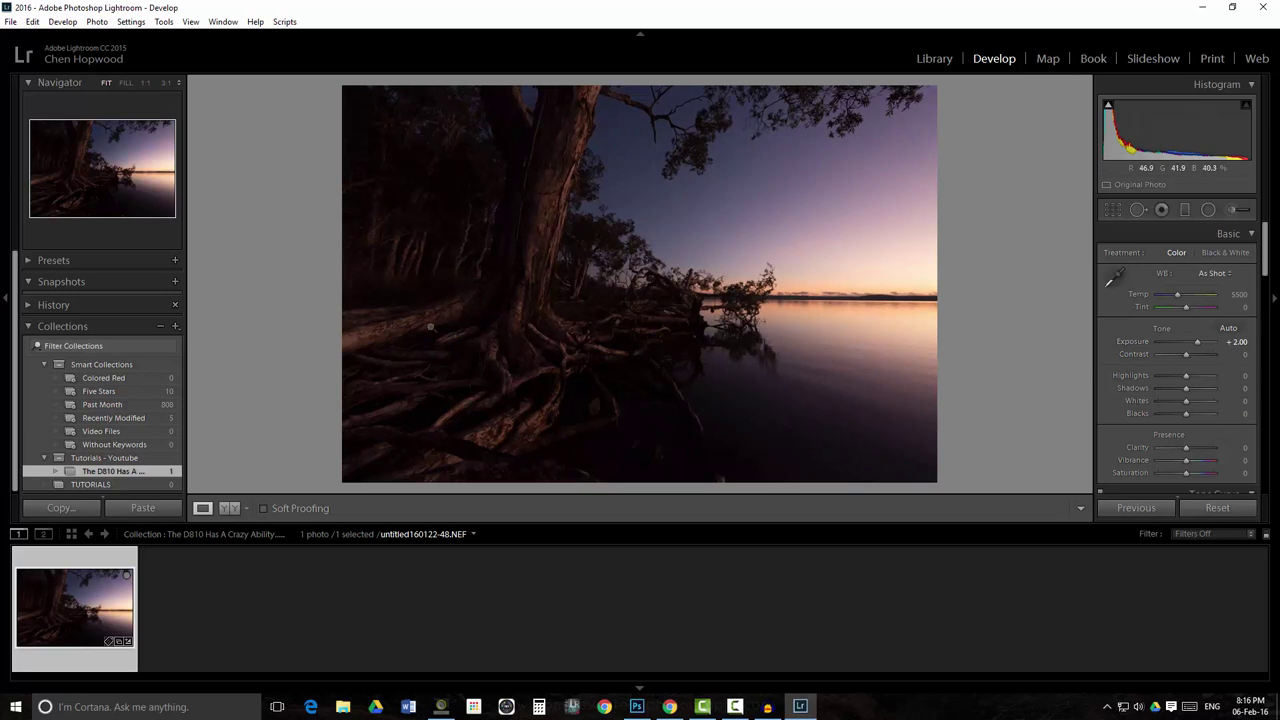
pyautogui.moveTo(404, 339); pyautogui.dragTo(768, 214)
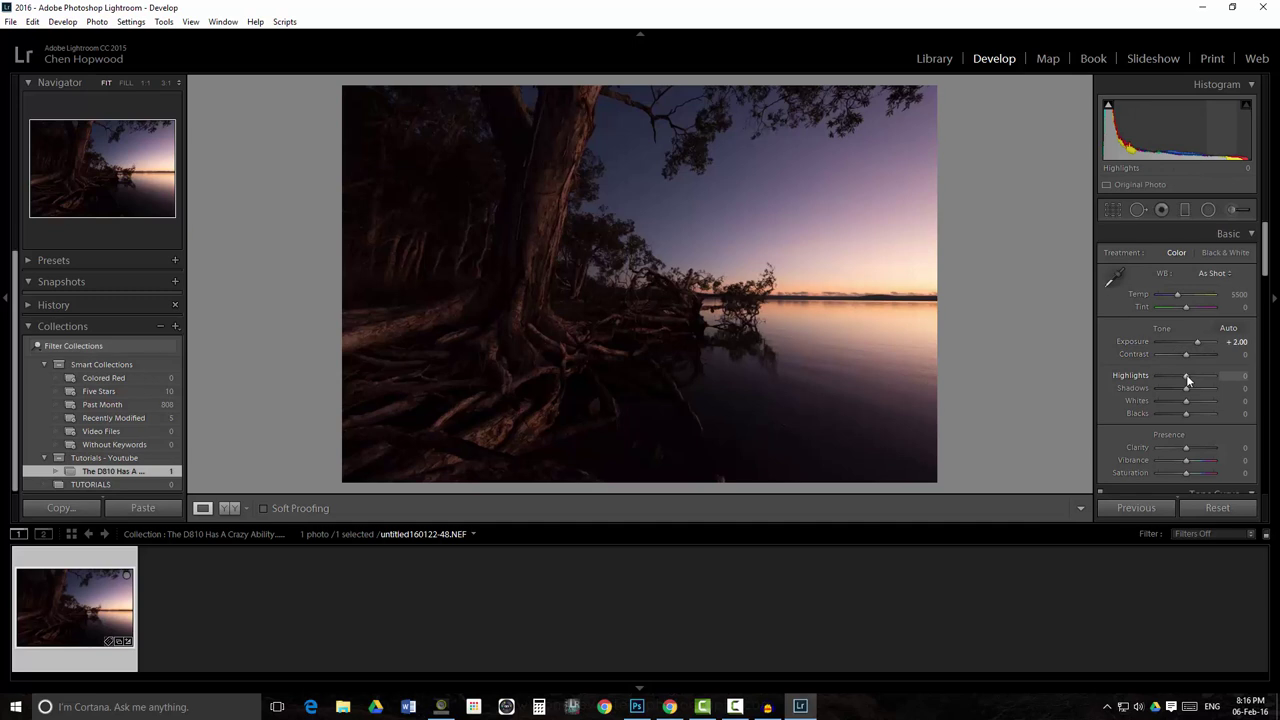
# Step: Pull Highlights to -79 and raise Shadows to +100, checking the sky and roots up close
pyautogui.moveTo(1187, 379); pyautogui.dragTo(1166, 376)
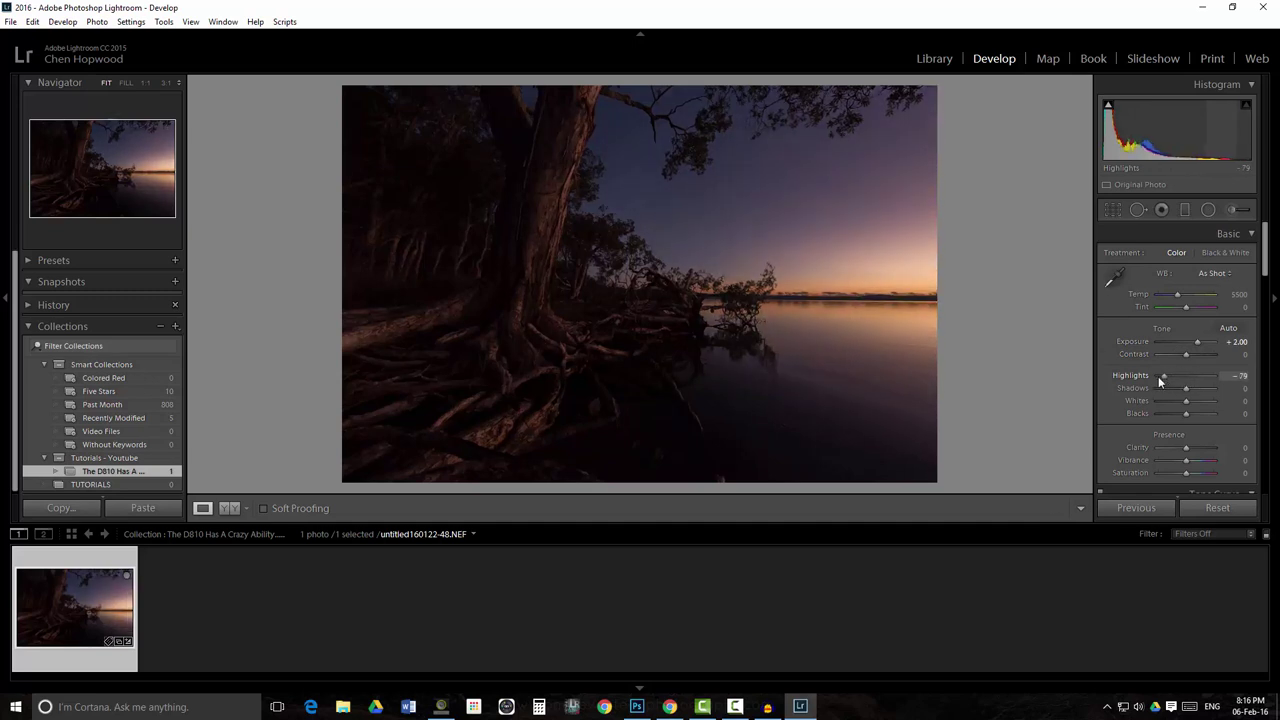
pyautogui.click(814, 264)
pyautogui.click(901, 299)
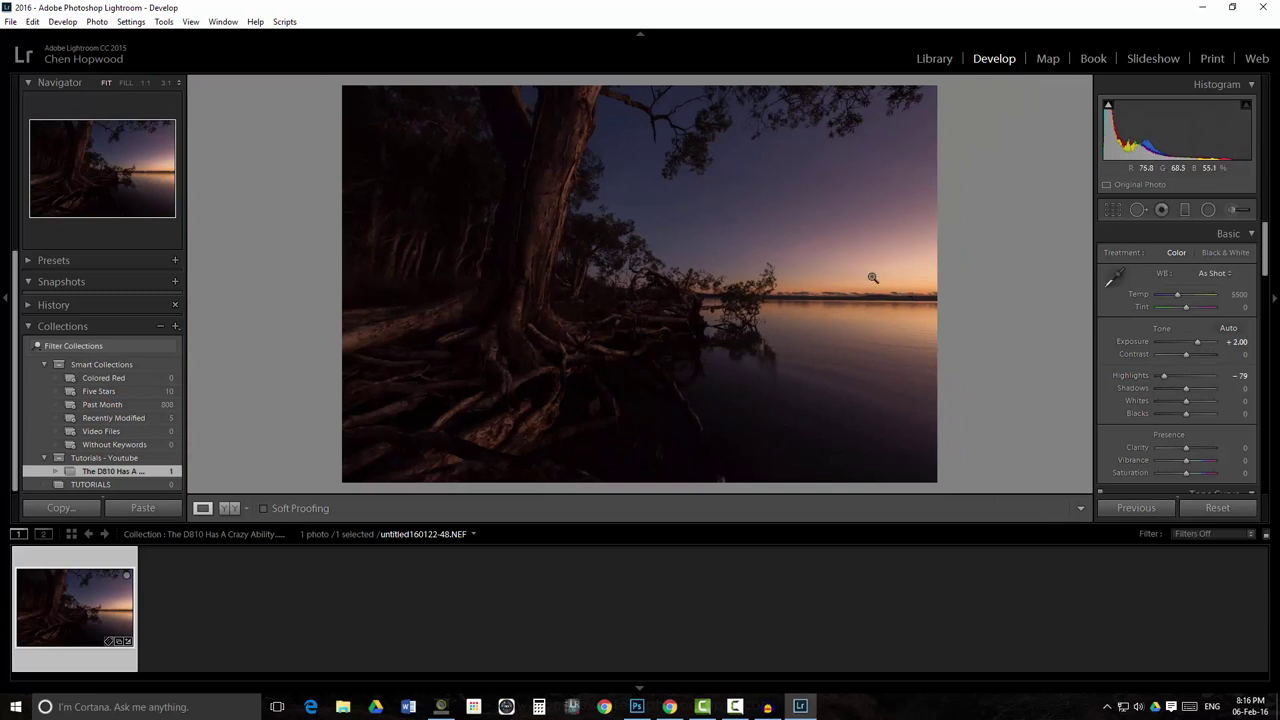
pyautogui.click(1216, 394)
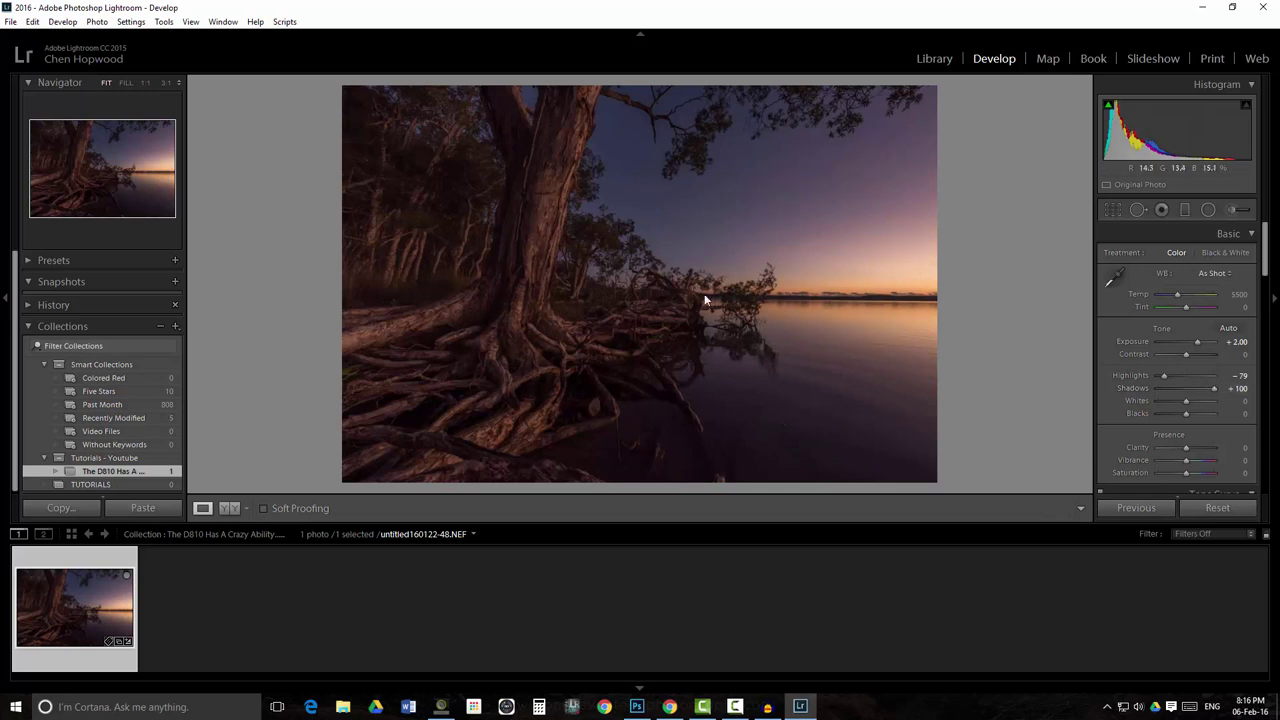
pyautogui.click(566, 302)
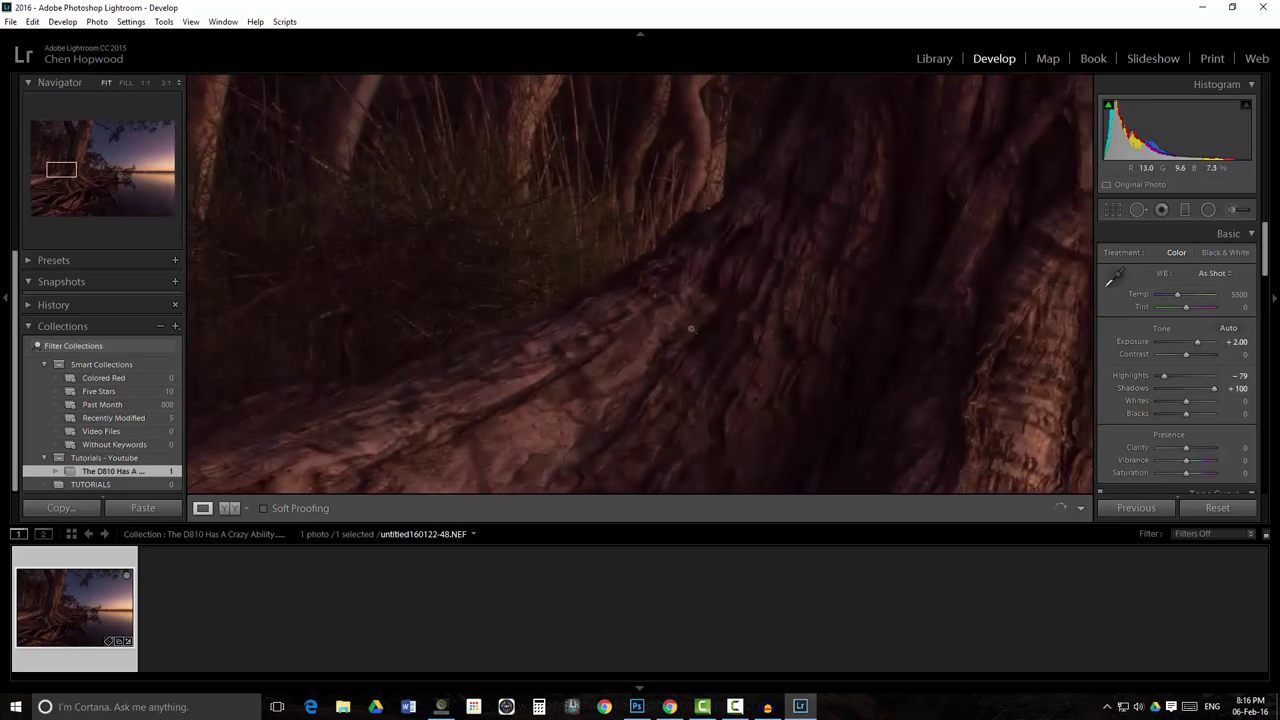
pyautogui.click(605, 300)
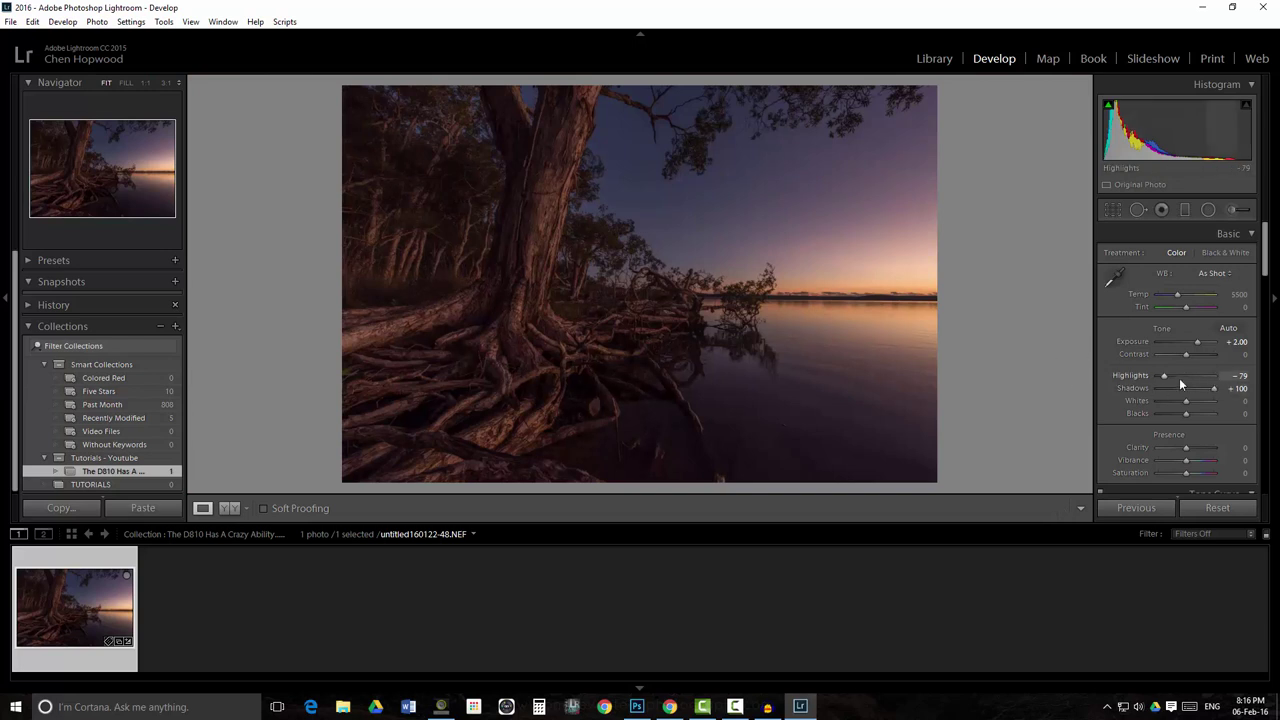
# Step: Lower Highlights to -100 and raise Exposure to +2.50
pyautogui.moveTo(1162, 374); pyautogui.dragTo(1146, 373)
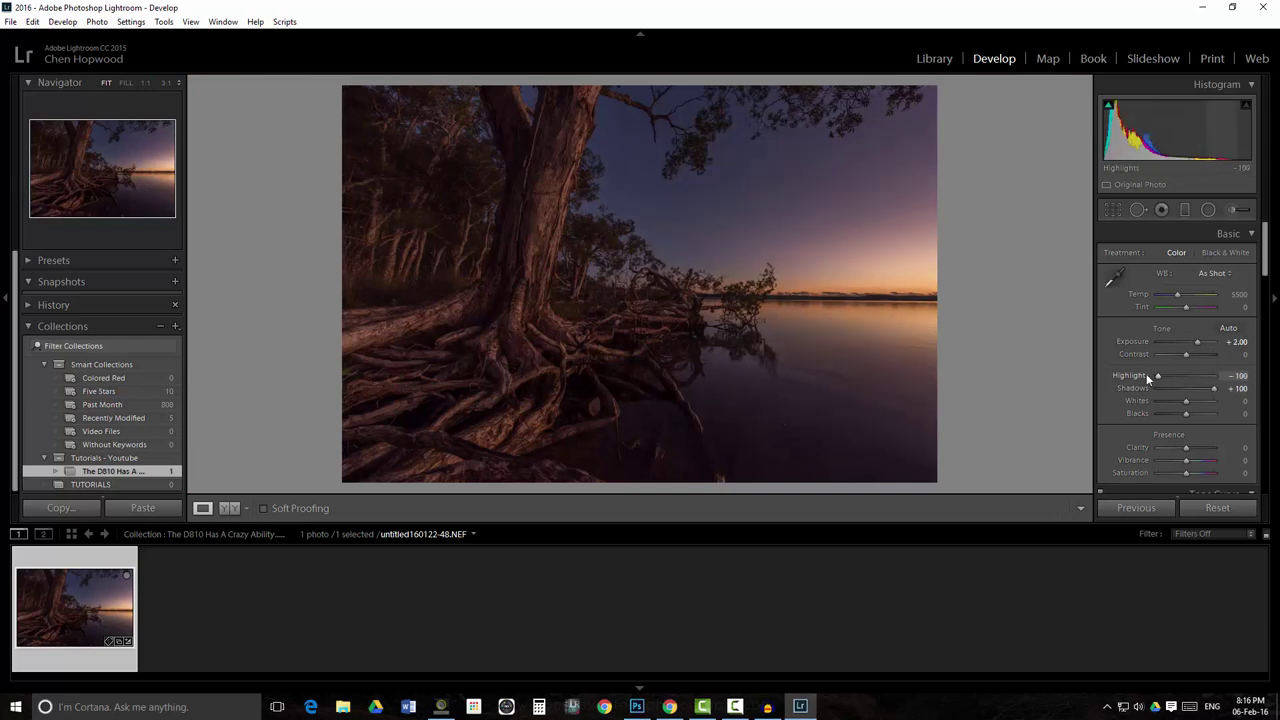
pyautogui.click(1237, 341)
pyautogui.write('2.5')
pyautogui.press('Return')
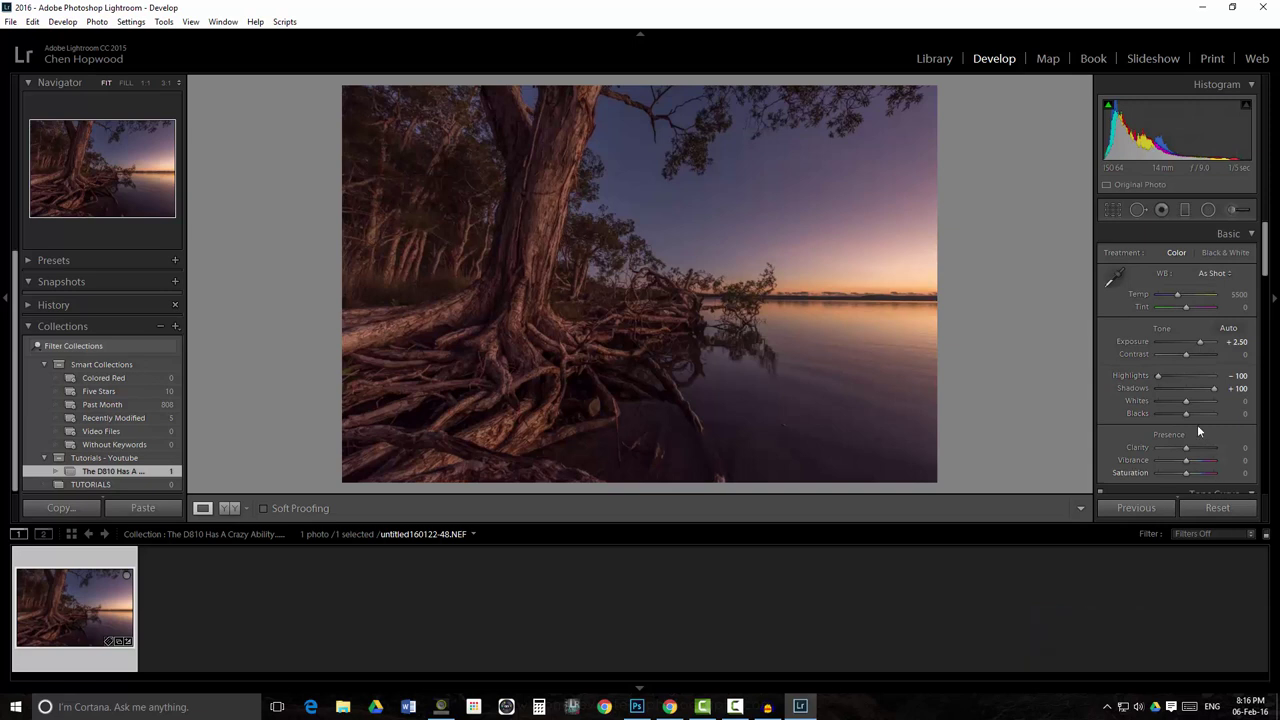
# Step: Raise Whites to +33 and add contrast of +7, checking the tree trunk at 1:1
pyautogui.moveTo(1189, 402); pyautogui.dragTo(1184, 416)
pyautogui.moveTo(1187, 353); pyautogui.dragTo(1188, 353)
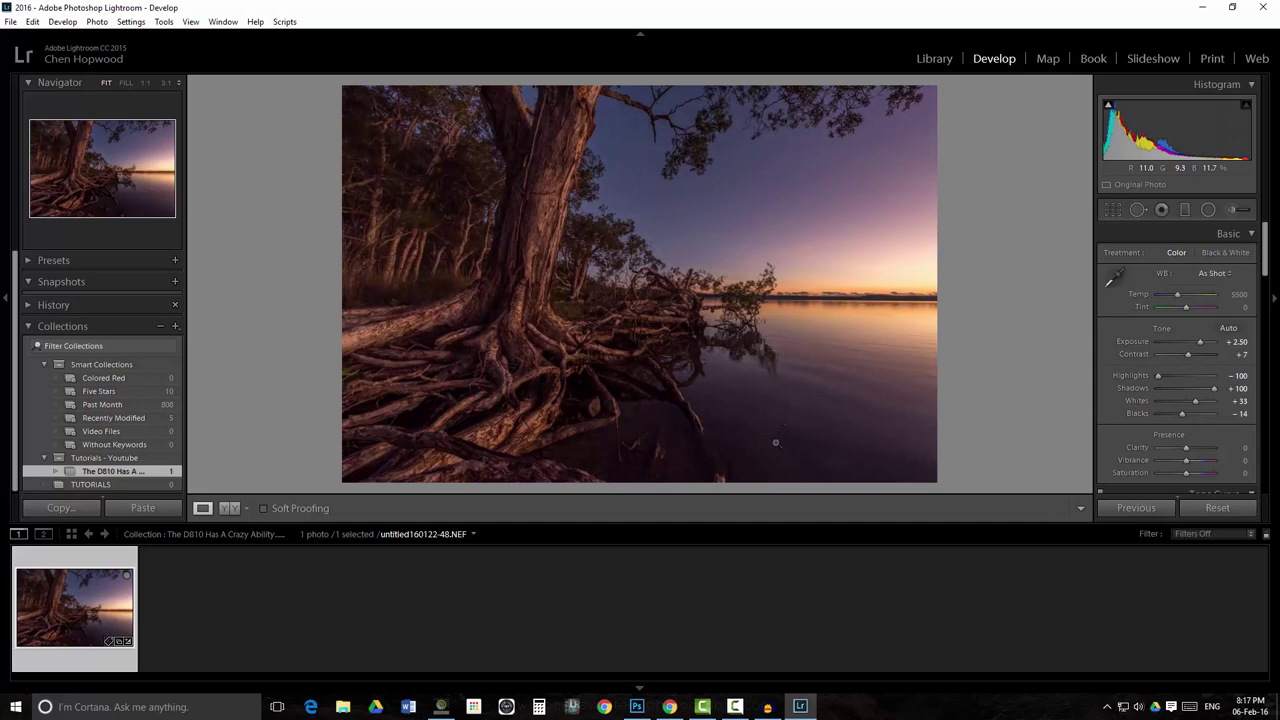
pyautogui.click(525, 247)
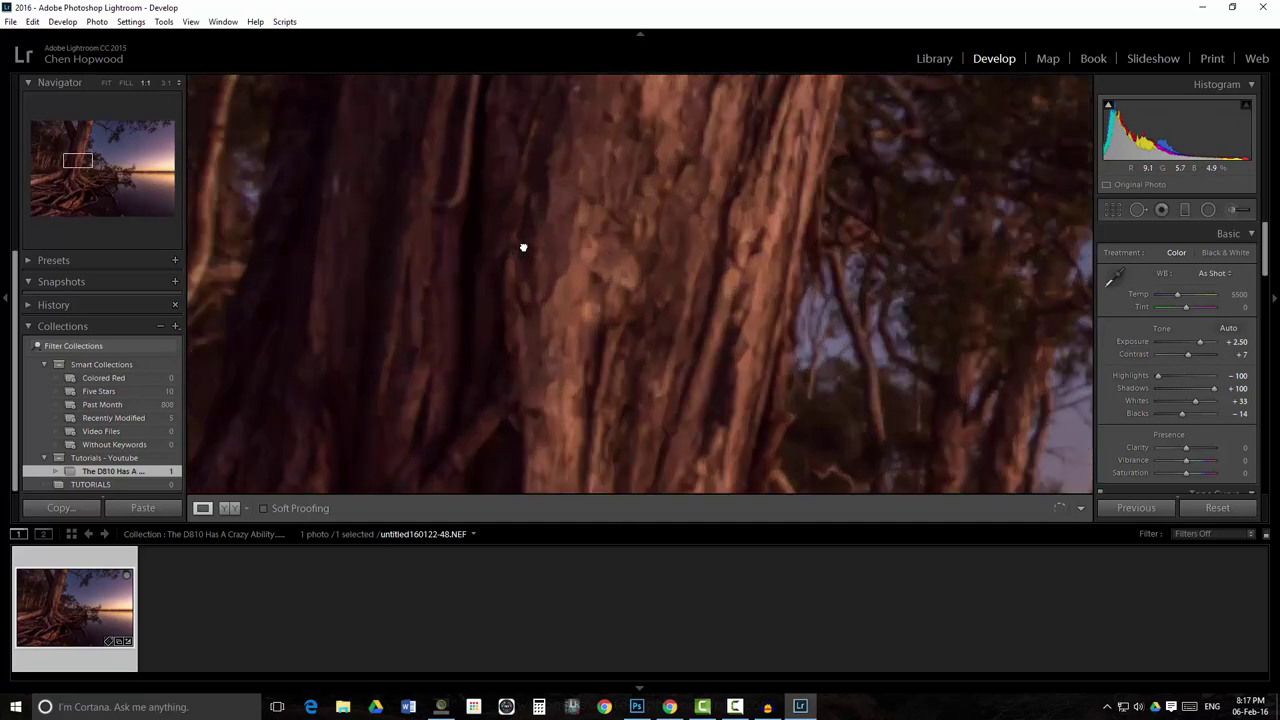
pyautogui.moveTo(673, 351); pyautogui.dragTo(617, 280)
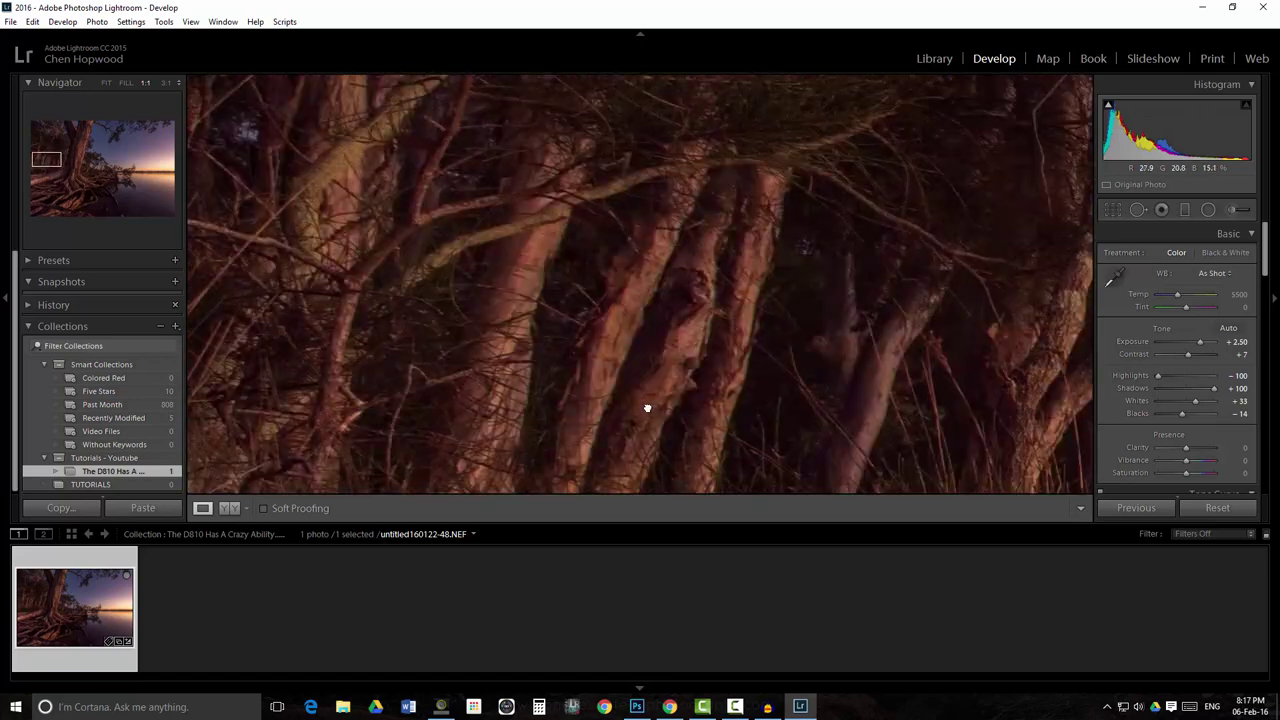
pyautogui.click(514, 240)
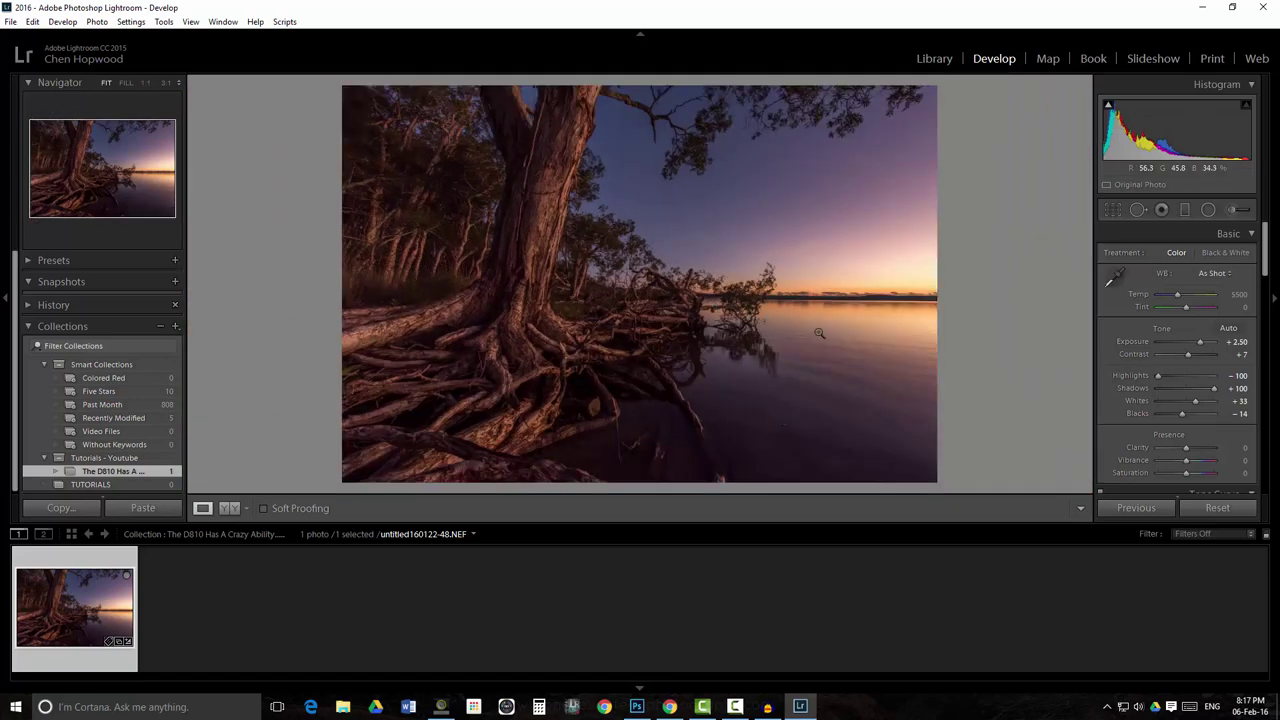
# Step: Set Vibrance to +21 and warm the white balance to Temp 5691, Tint +7
pyautogui.moveTo(1188, 463); pyautogui.dragTo(1206, 464)
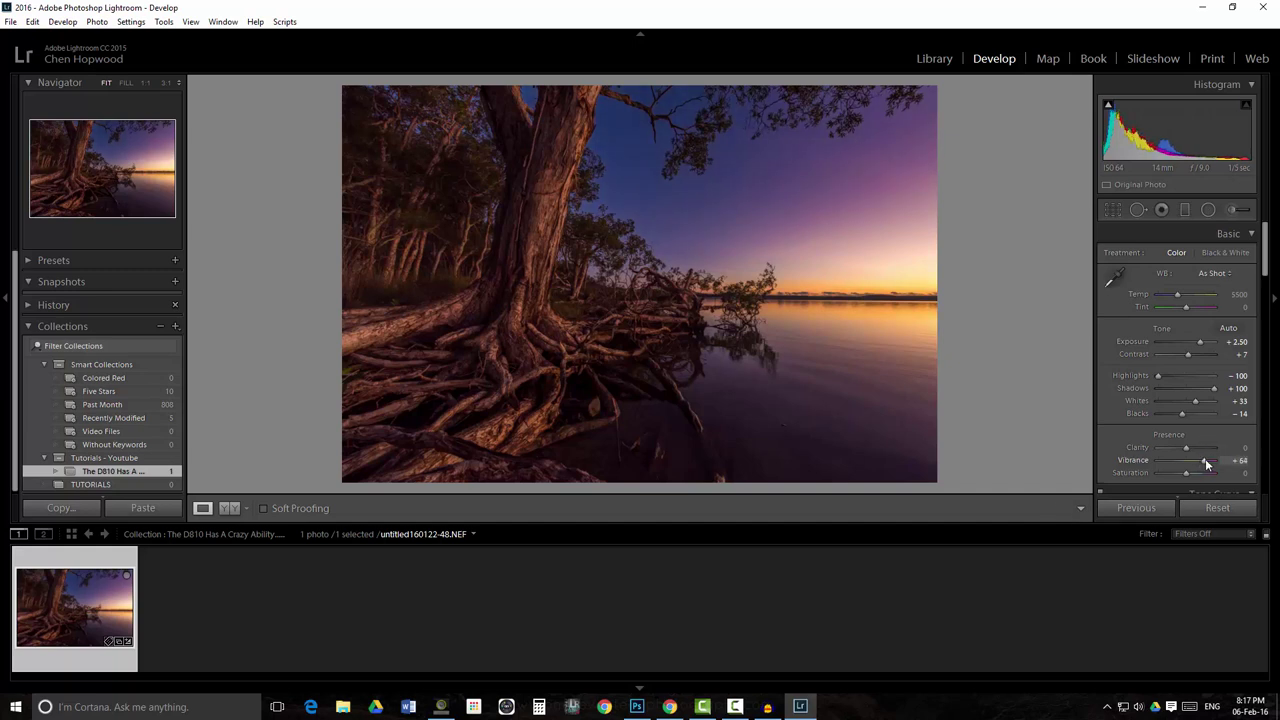
pyautogui.moveTo(1179, 295); pyautogui.dragTo(1181, 302)
pyautogui.moveTo(1186, 306); pyautogui.dragTo(1187, 306)
pyautogui.moveTo(1205, 462); pyautogui.dragTo(1192, 462)
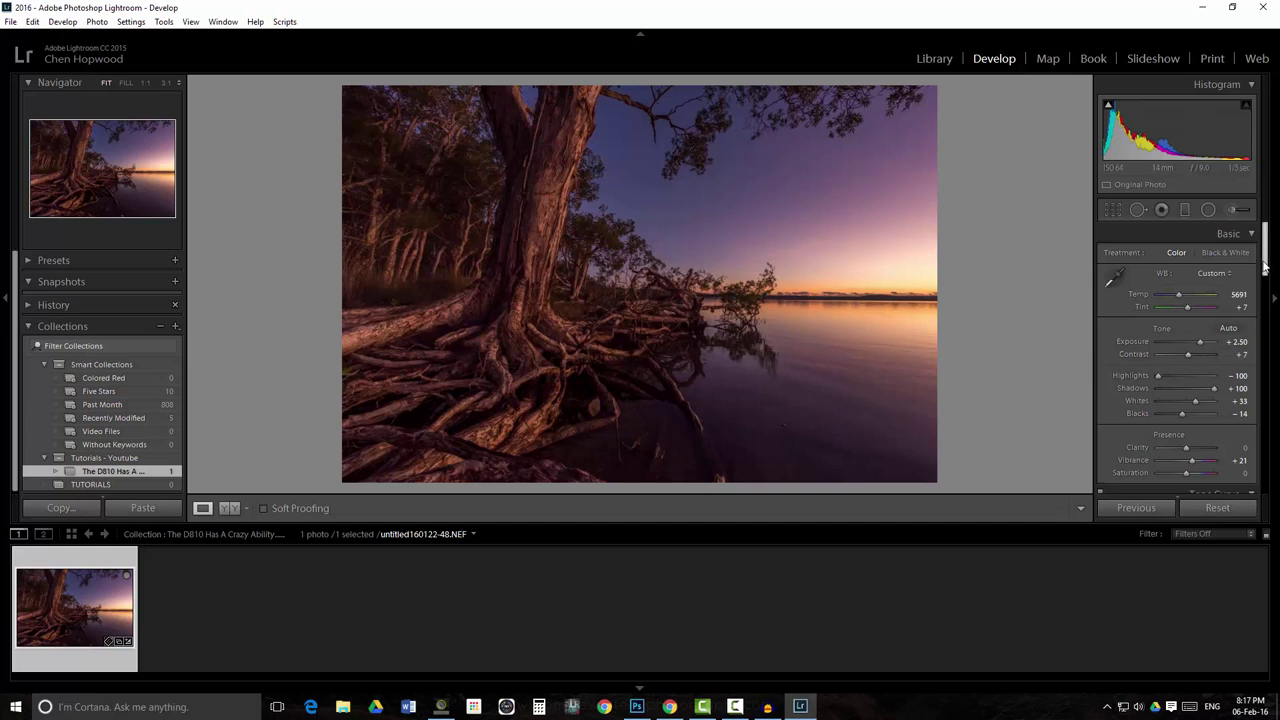
# Step: In the Tone Curve, set Highlights to -18, Lights to -28 and Shadows to +24
pyautogui.scroll(-2, 1264, 266)
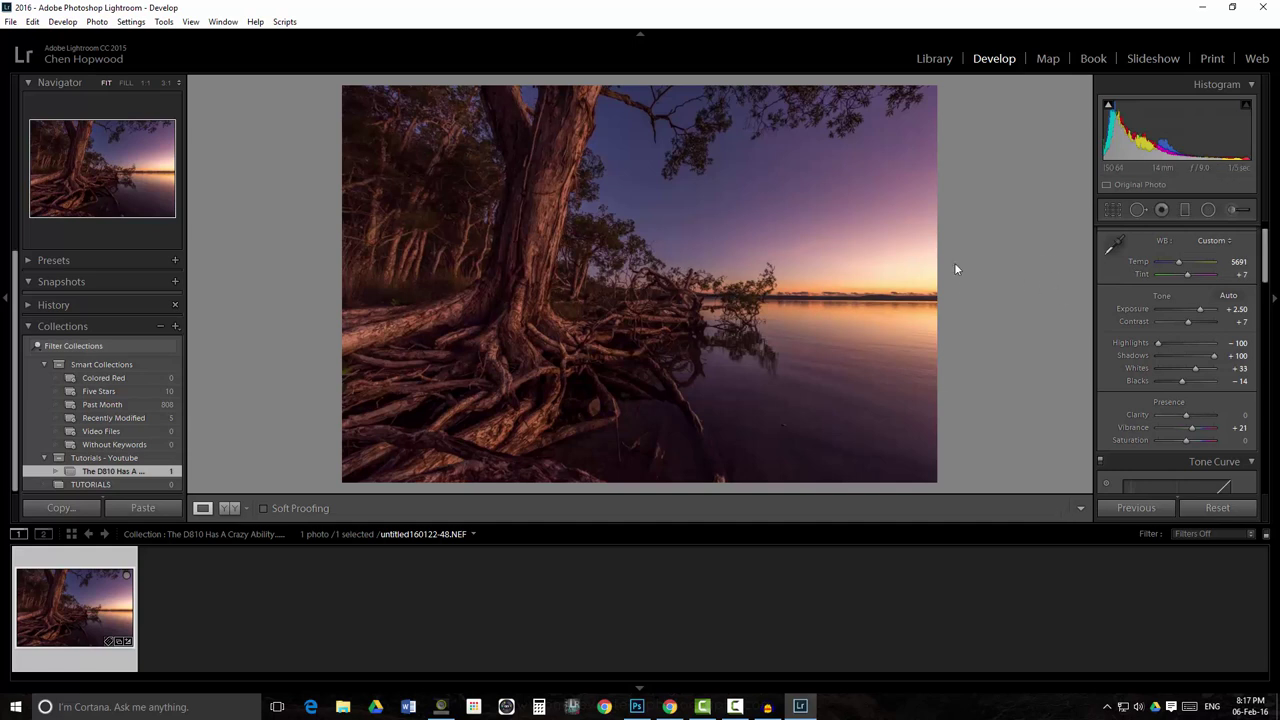
pyautogui.scroll(-5, 1212, 250)
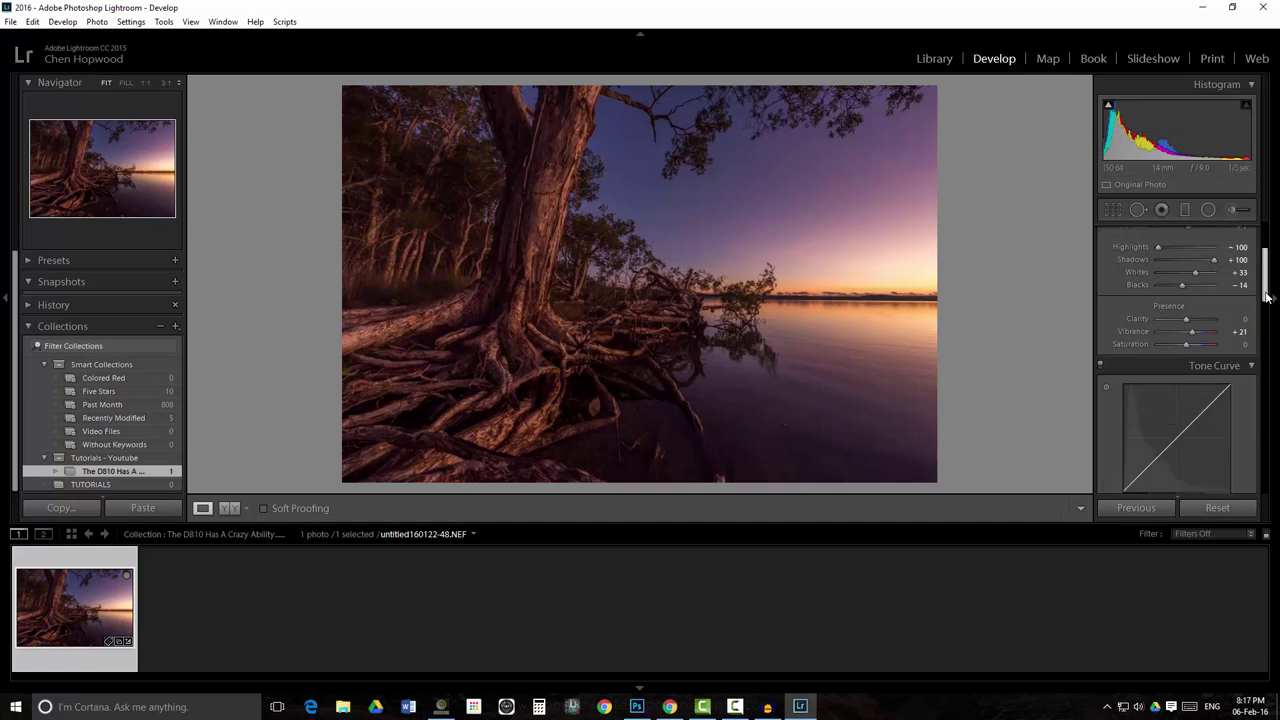
pyautogui.moveTo(1188, 384); pyautogui.dragTo(1178, 366)
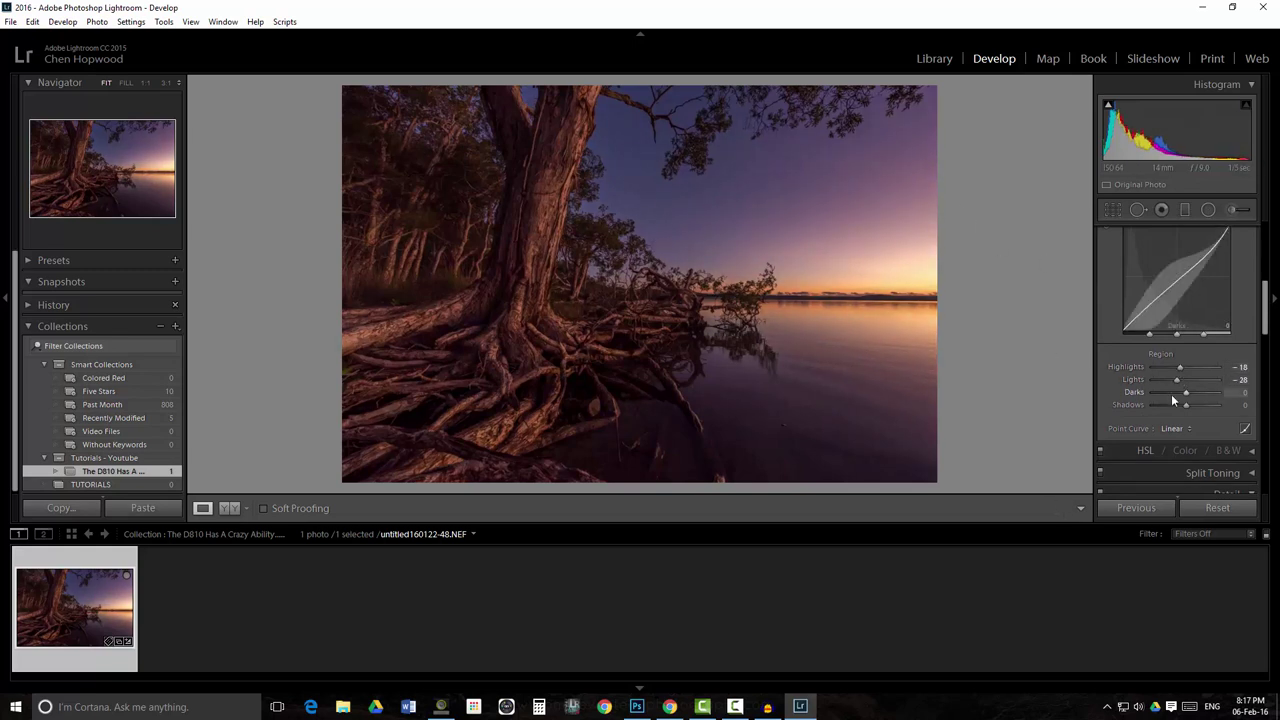
pyautogui.moveTo(1185, 391)
pyautogui.mouseDown()
pyautogui.moveTo(1198, 391)
pyautogui.moveTo(1186, 390)
pyautogui.moveTo(1193, 408)
pyautogui.mouseUp()
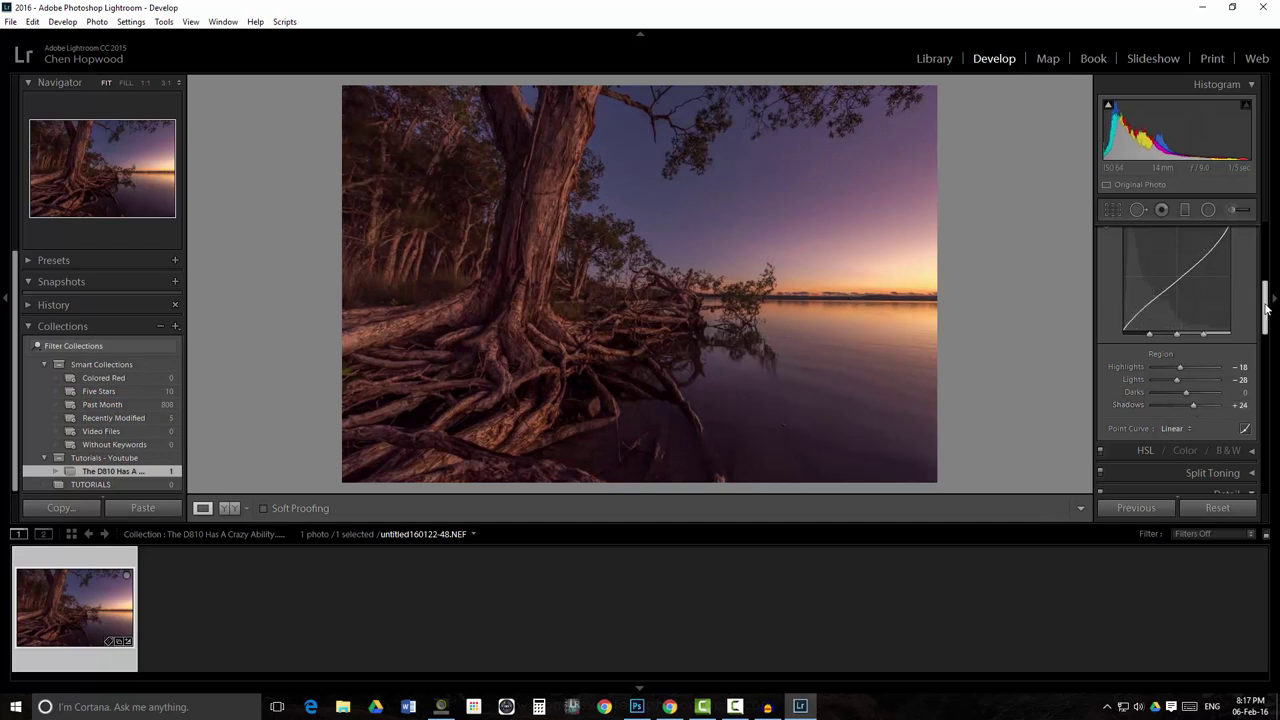
pyautogui.moveTo(1265, 307); pyautogui.dragTo(1265, 350)
pyautogui.click(474, 275)
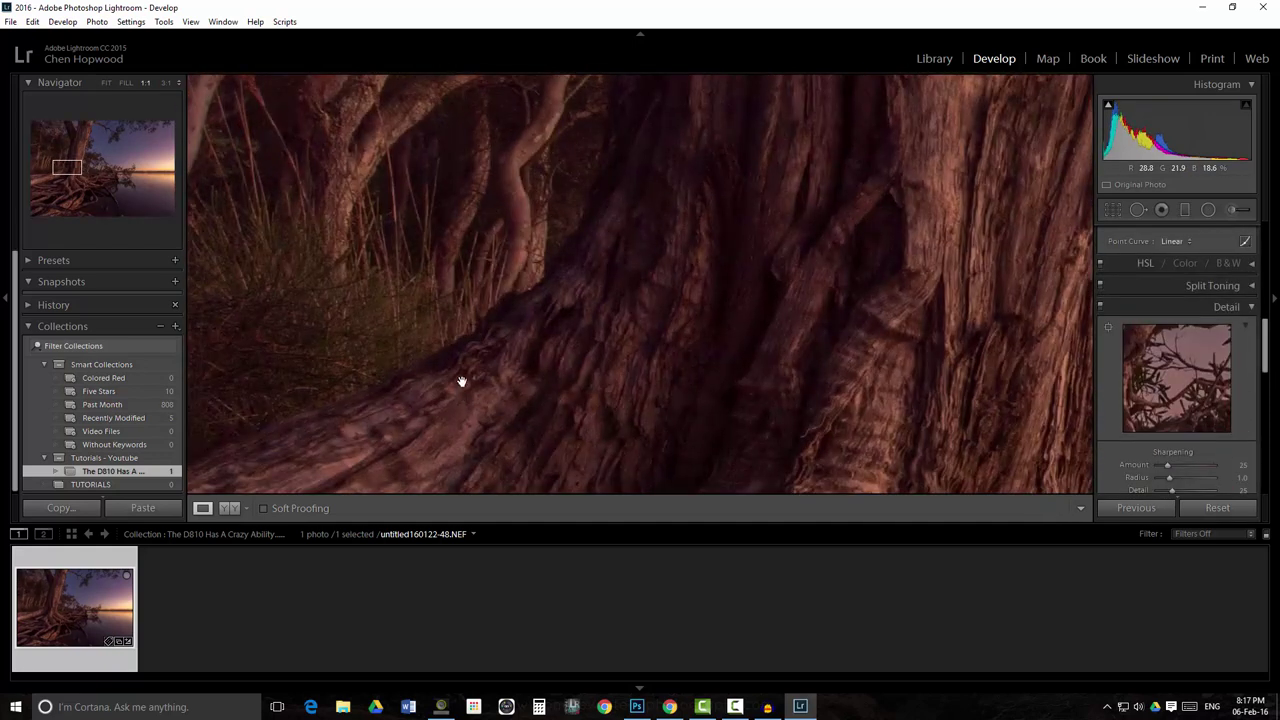
pyautogui.moveTo(425, 391); pyautogui.dragTo(531, 286)
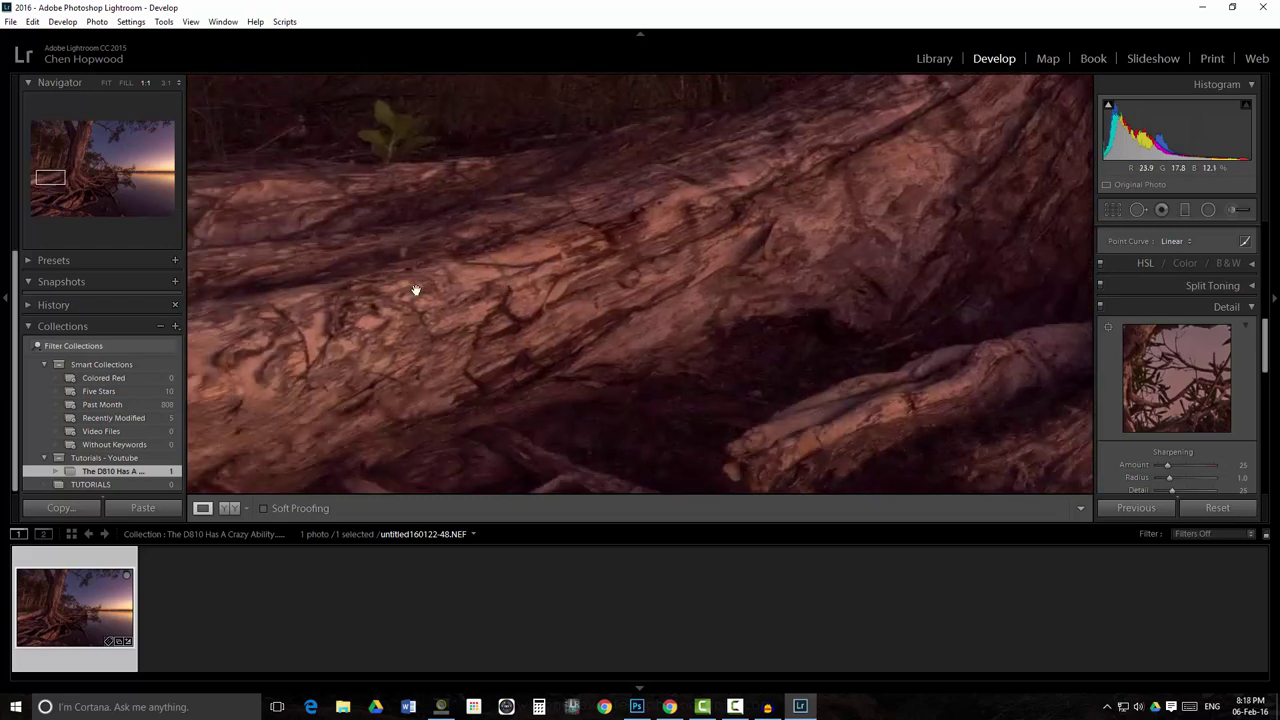
pyautogui.moveTo(443, 274); pyautogui.dragTo(727, 349)
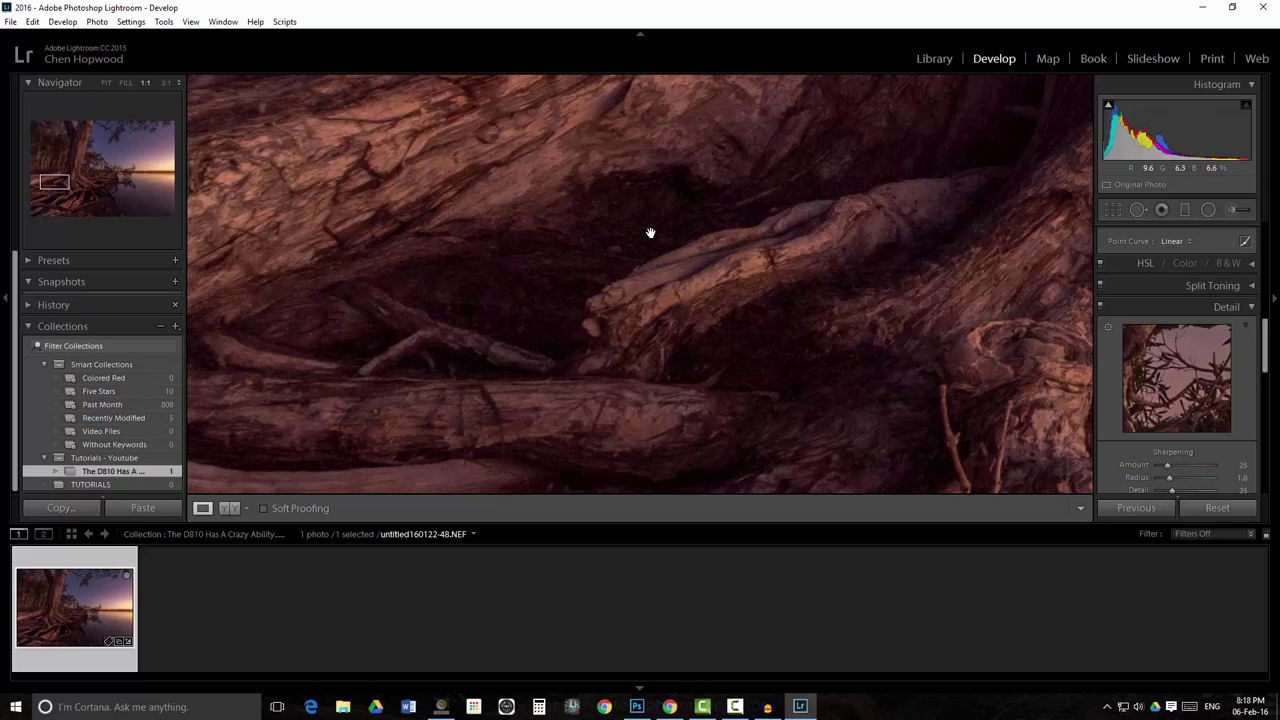
pyautogui.moveTo(808, 297); pyautogui.dragTo(660, 257)
pyautogui.moveTo(494, 298); pyautogui.dragTo(646, 256)
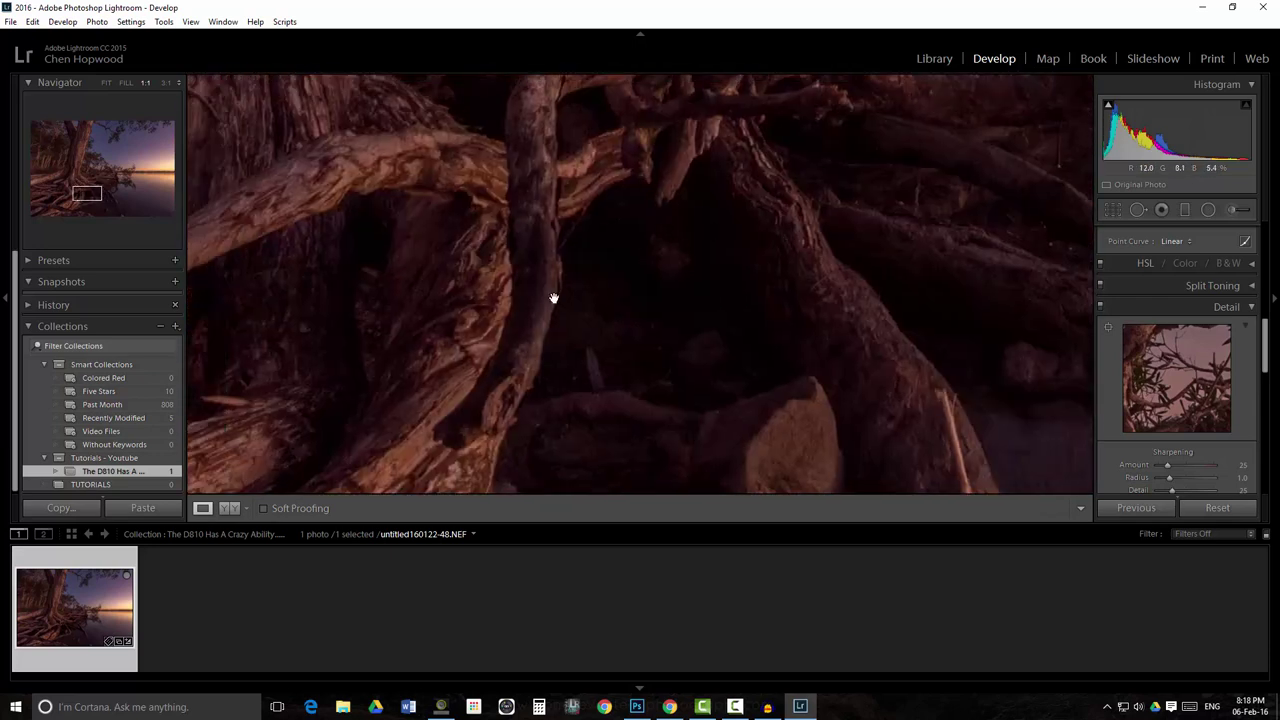
pyautogui.click(670, 324)
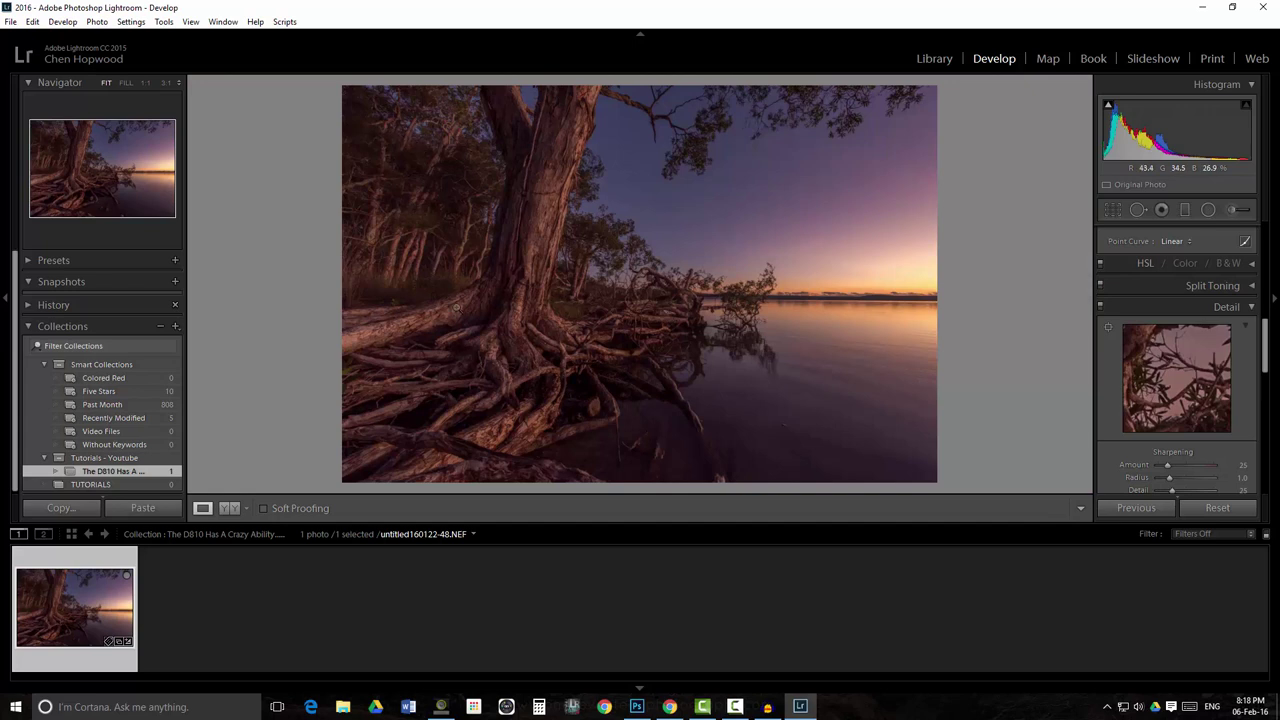
# Step: Point the Detail panel preview at a dark, shadowy spot on the tree roots
pyautogui.moveTo(1136, 327); pyautogui.dragTo(1064, 336)
pyautogui.click(1108, 327)
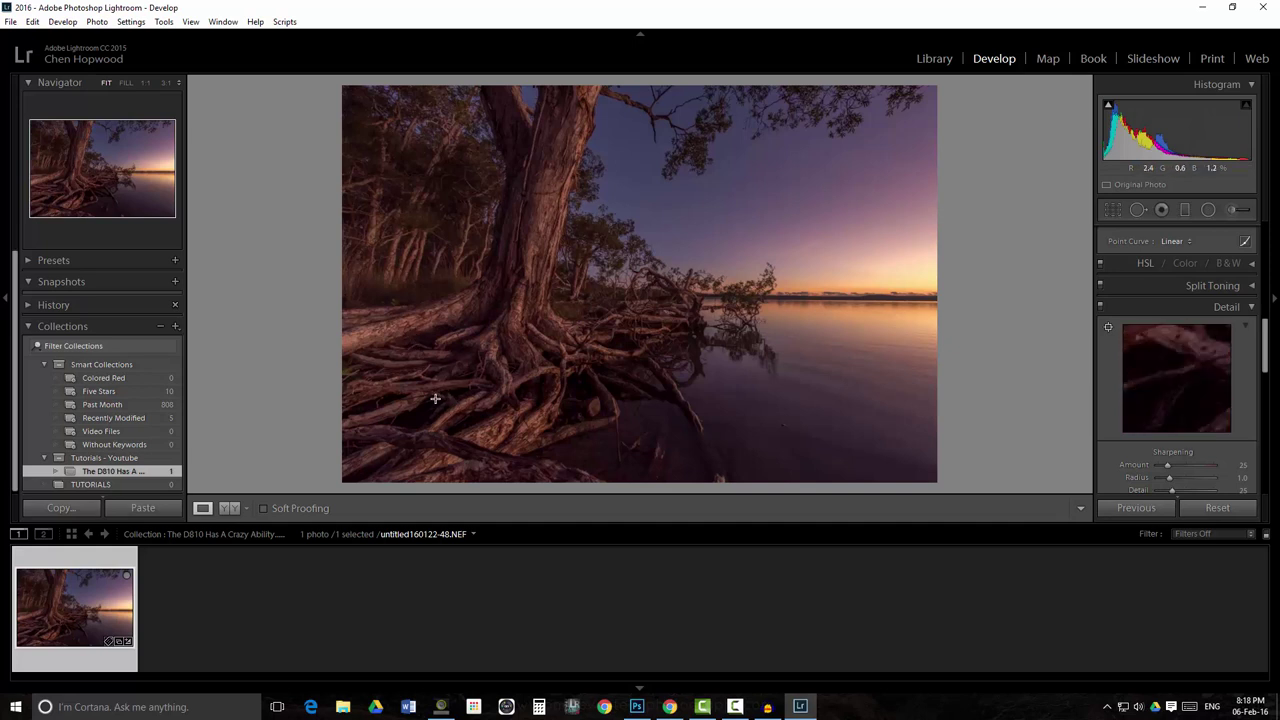
pyautogui.click(435, 398)
pyautogui.moveTo(1262, 343); pyautogui.dragTo(1262, 357)
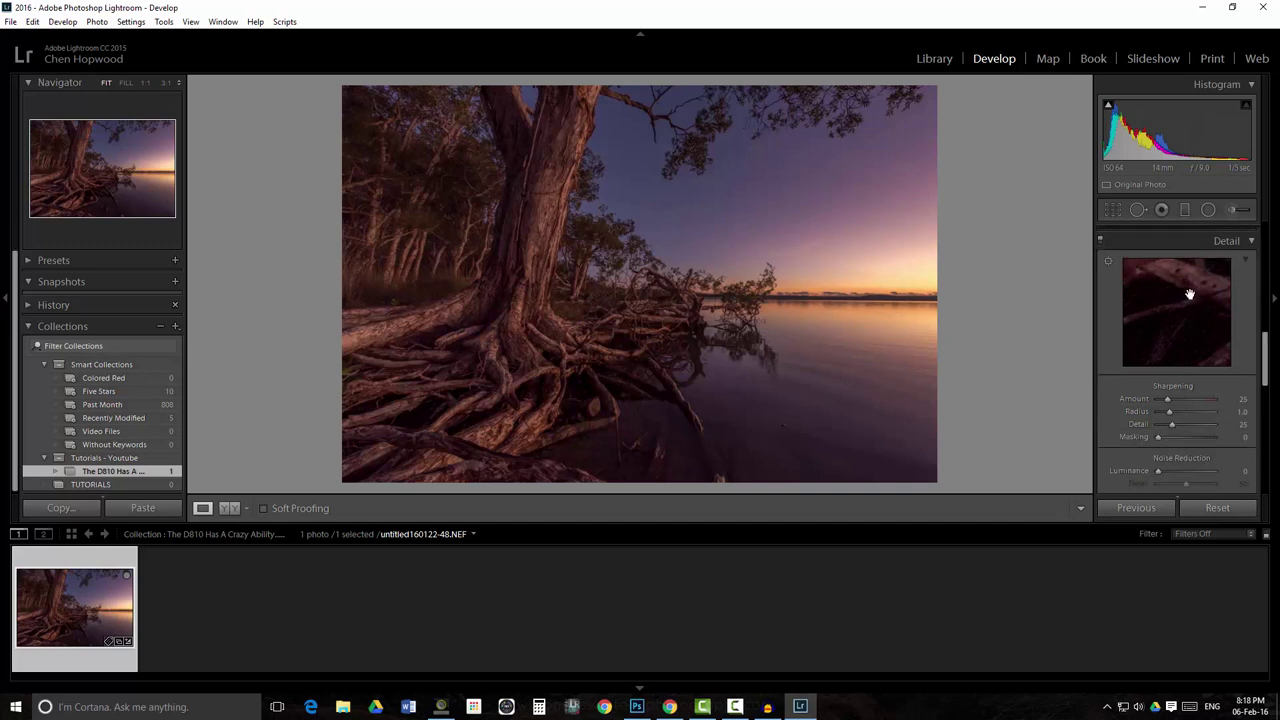
# Step: Set sharpening Amount to 52 and Masking to 70
pyautogui.click(1181, 399)
pyautogui.moveTo(1181, 398); pyautogui.dragTo(1194, 436)
pyautogui.scroll(-3, 1254, 375)
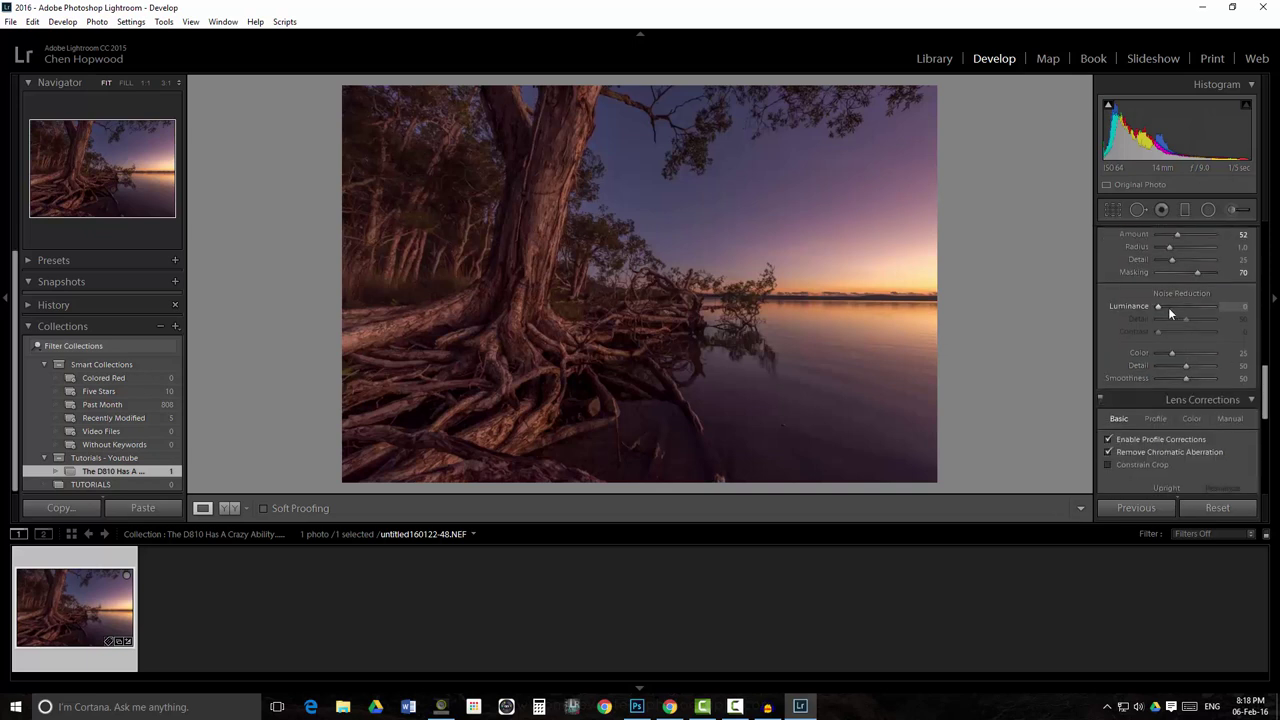
pyautogui.moveTo(1266, 393); pyautogui.dragTo(1190, 410)
# Step: Try luminance noise reduction at 42 and 31, settling on 25
pyautogui.click(1180, 379)
pyautogui.scroll(1, 1190, 414)
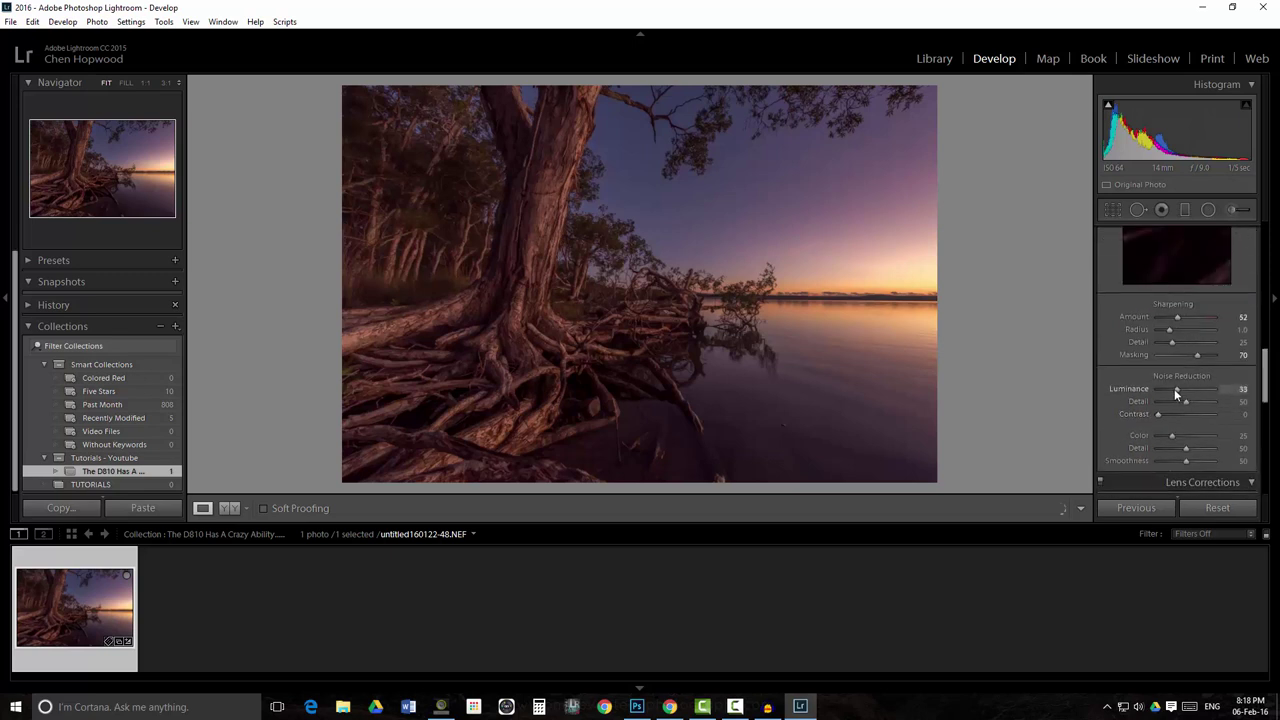
pyautogui.click(1174, 389)
pyautogui.scroll(1, 1264, 383)
pyautogui.scroll(1, 1264, 383)
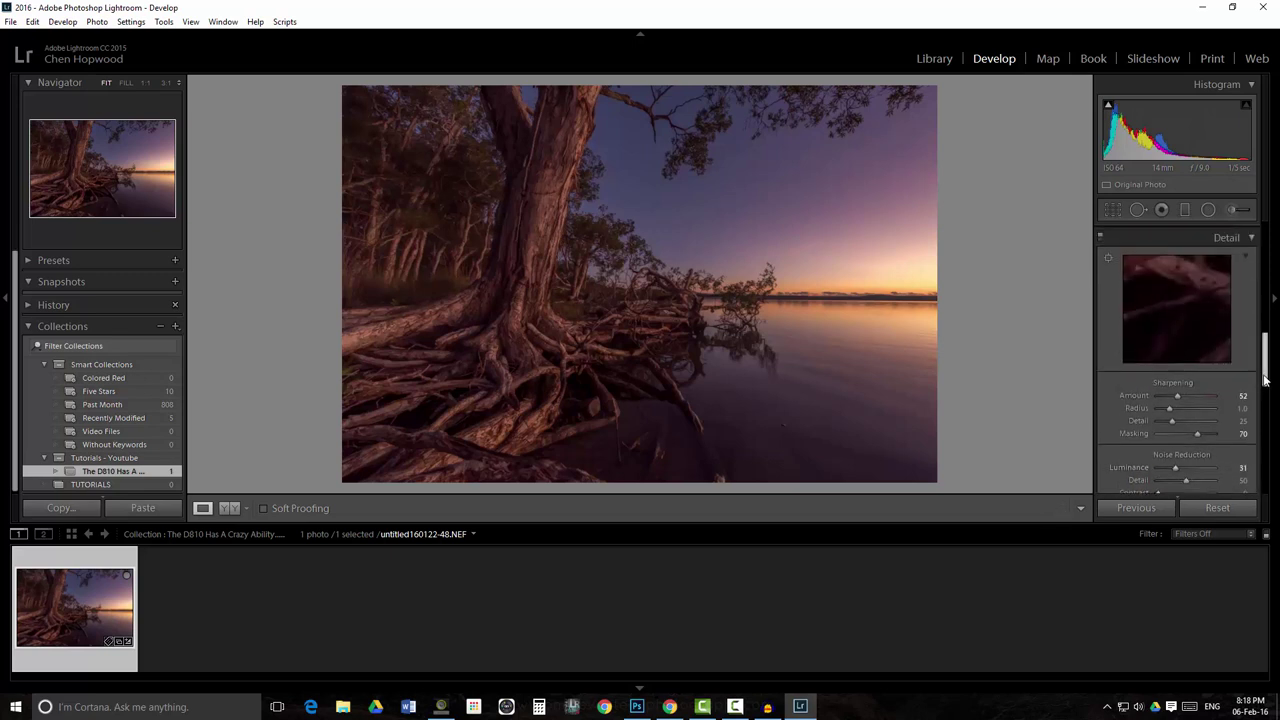
pyautogui.click(1172, 467)
pyautogui.scroll(-1, 1265, 365)
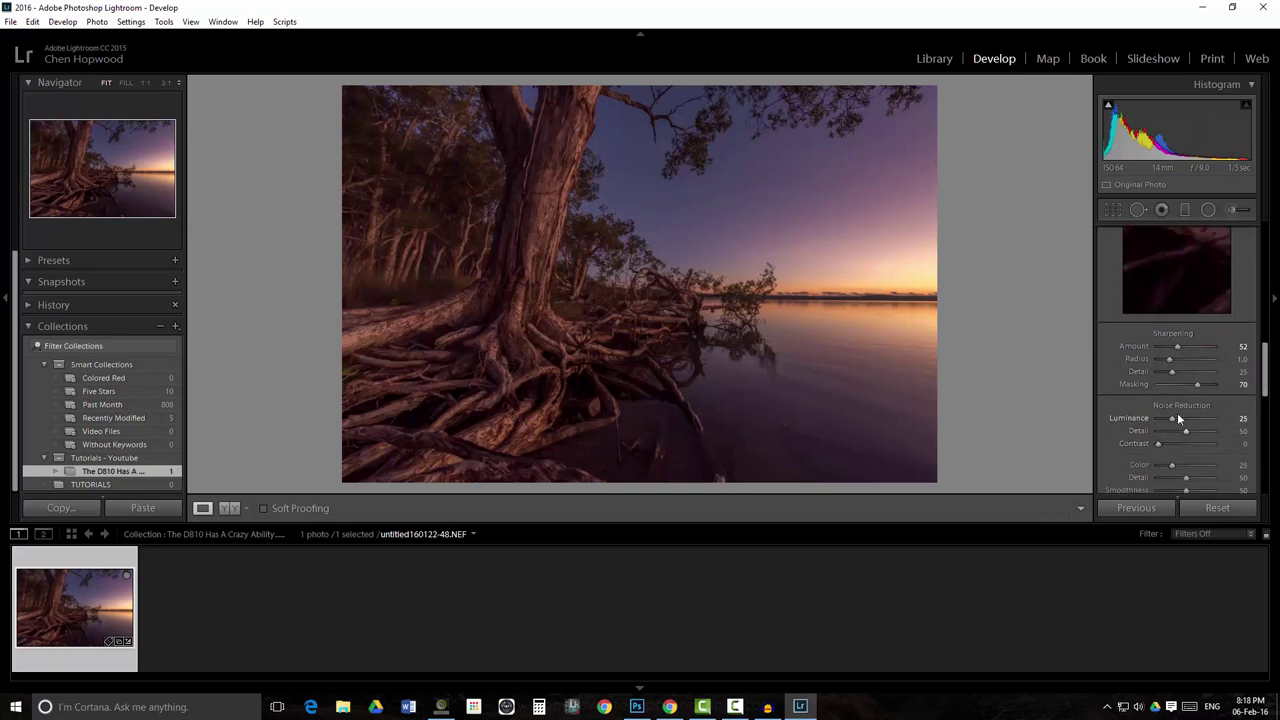
# Step: Compare colour noise reduction on and off at 1:1 on the roots, settling on 79
pyautogui.click(1202, 466)
pyautogui.click(438, 391)
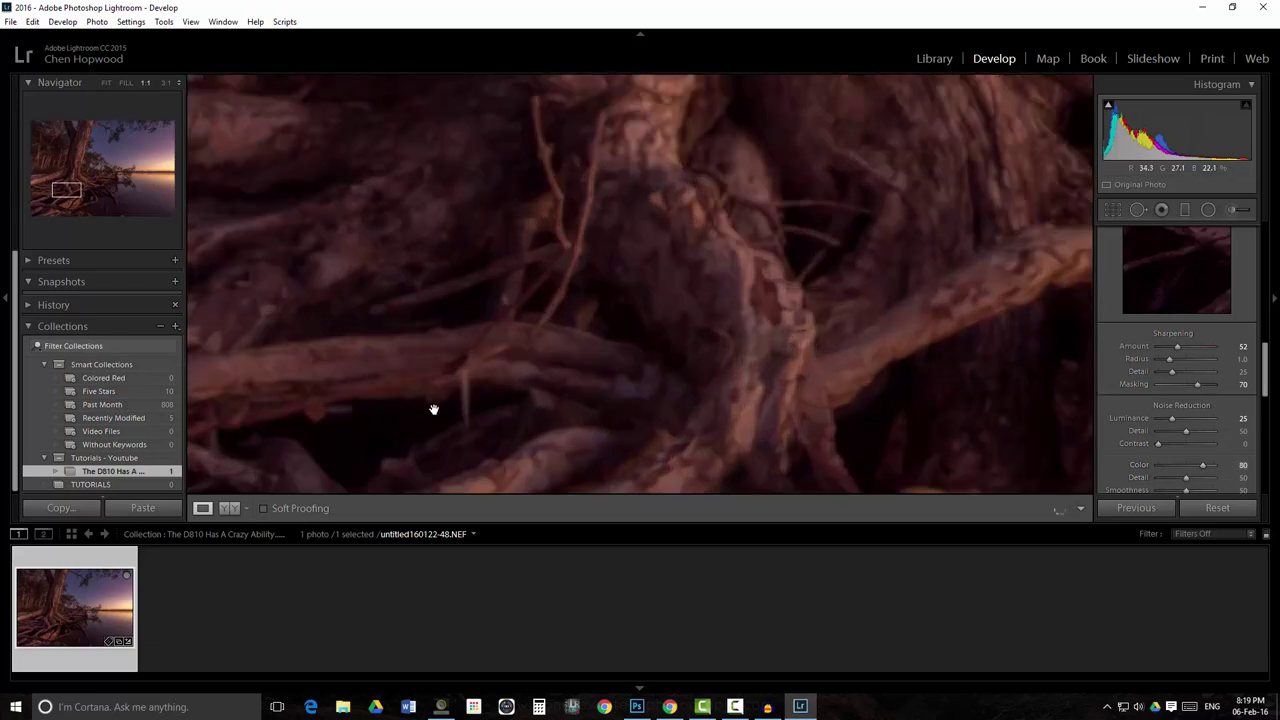
pyautogui.moveTo(486, 256); pyautogui.dragTo(591, 360)
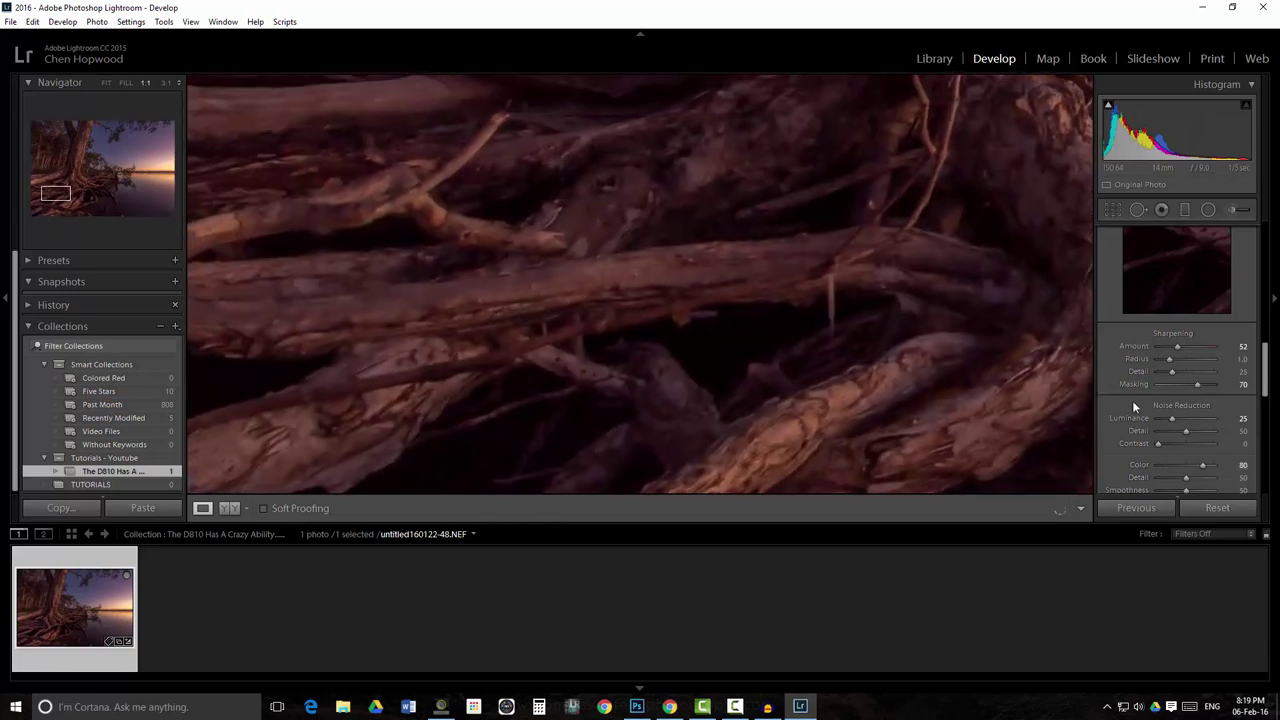
pyautogui.doubleClick(1137, 466)
pyautogui.moveTo(1169, 464); pyautogui.dragTo(1146, 472)
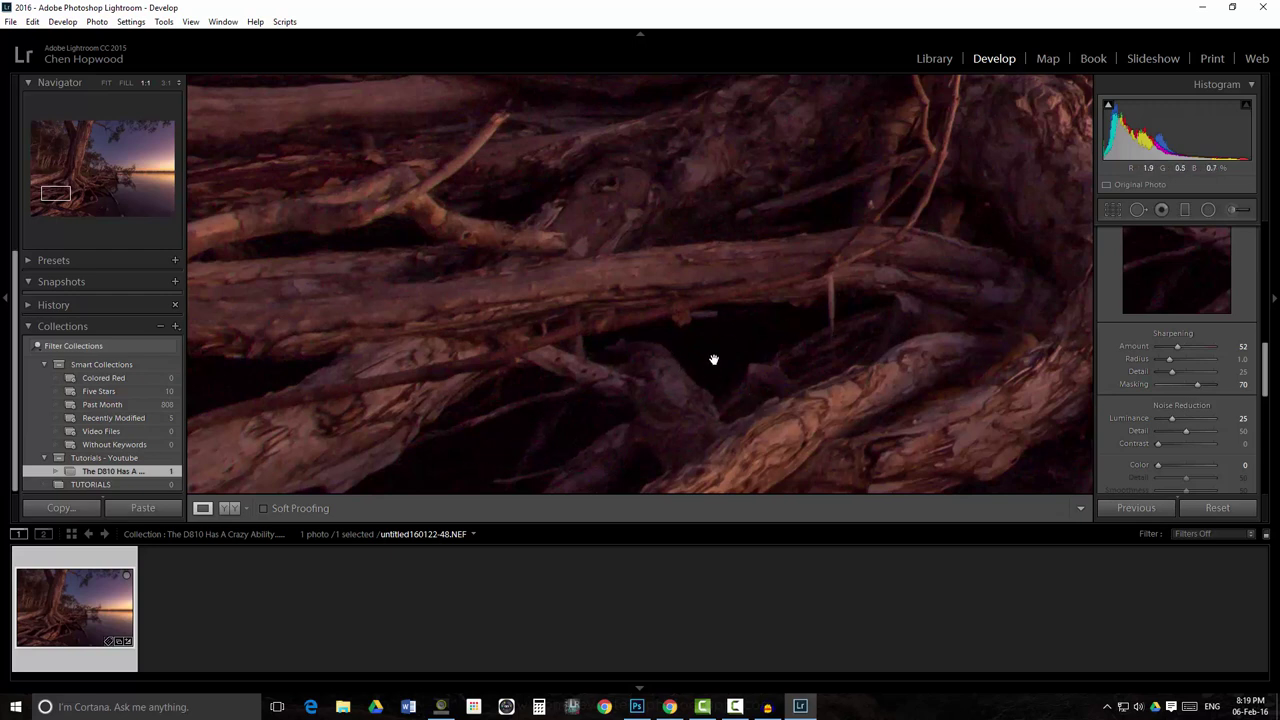
pyautogui.click(1199, 465)
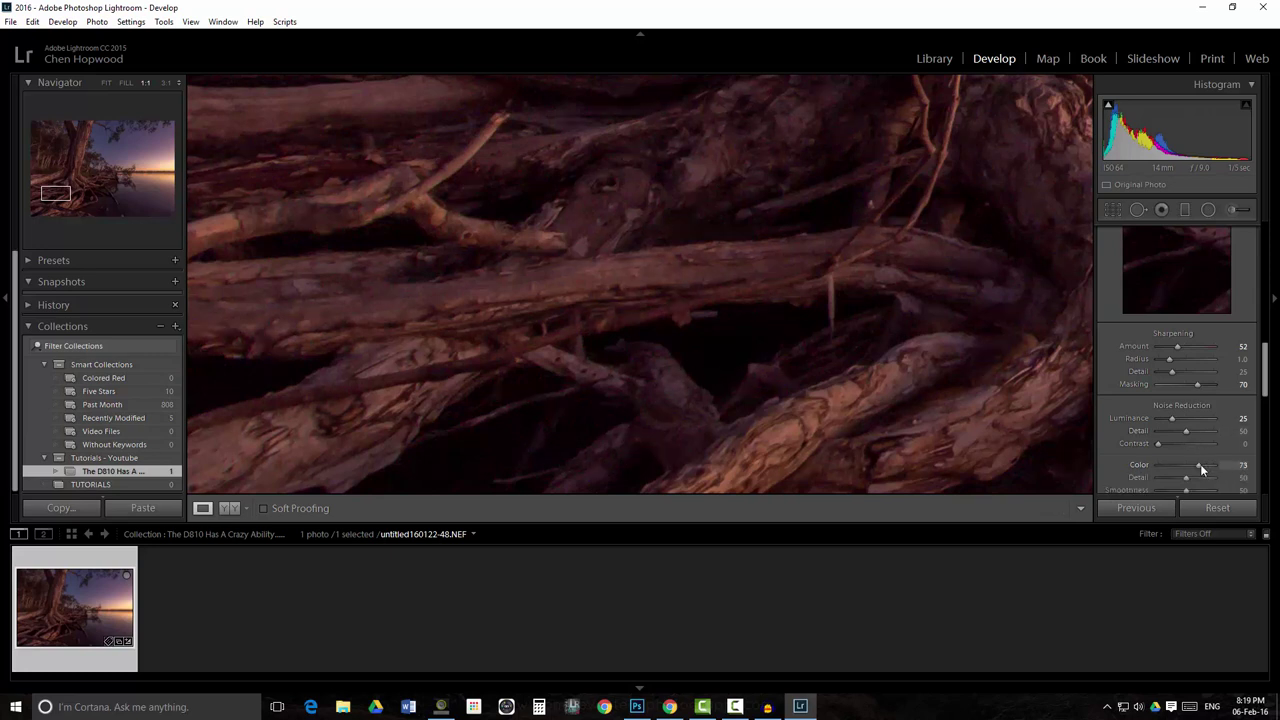
pyautogui.moveTo(1201, 464); pyautogui.dragTo(1204, 465)
# Step: Lower luminance noise reduction to 20 and fine-tune sharpening Amount to 55
pyautogui.click(1170, 419)
pyautogui.moveTo(1186, 348); pyautogui.dragTo(1182, 348)
pyautogui.click(669, 260)
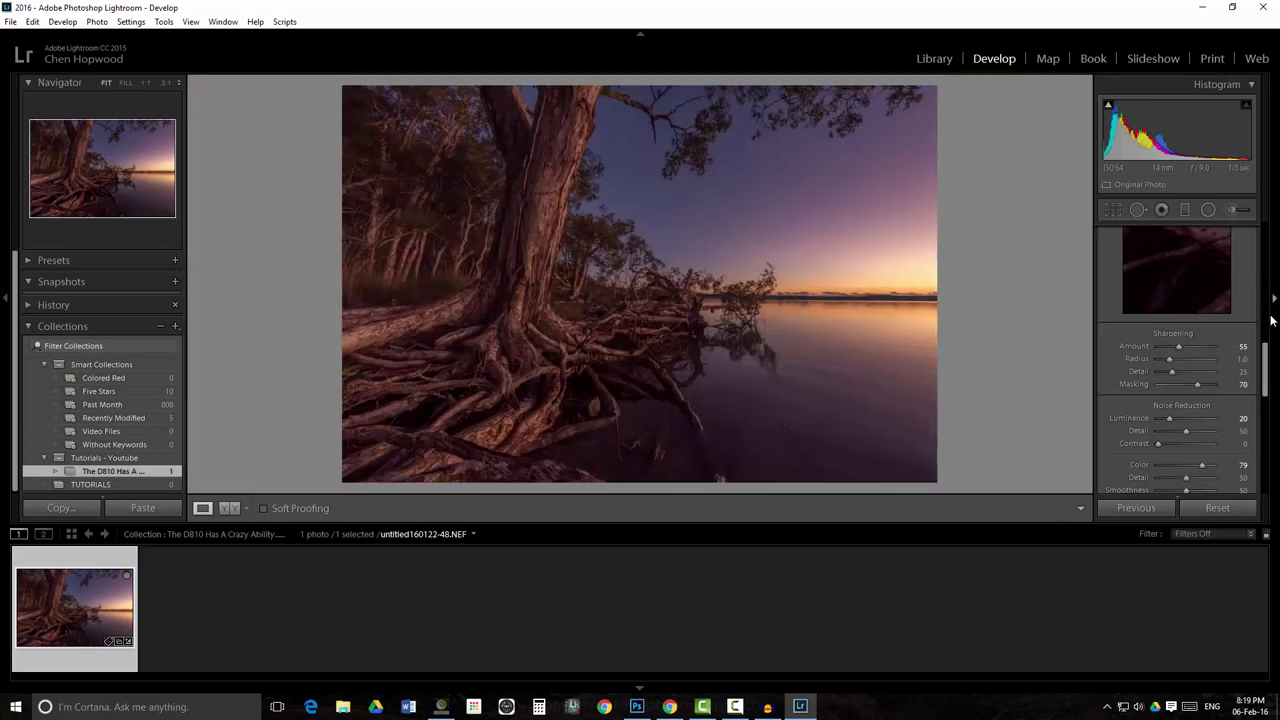
# Step: Set Temp to 6048, check the trees at 1:1, then set Exposure +2.14 and Shadows +74
pyautogui.moveTo(1266, 355); pyautogui.dragTo(1273, 221)
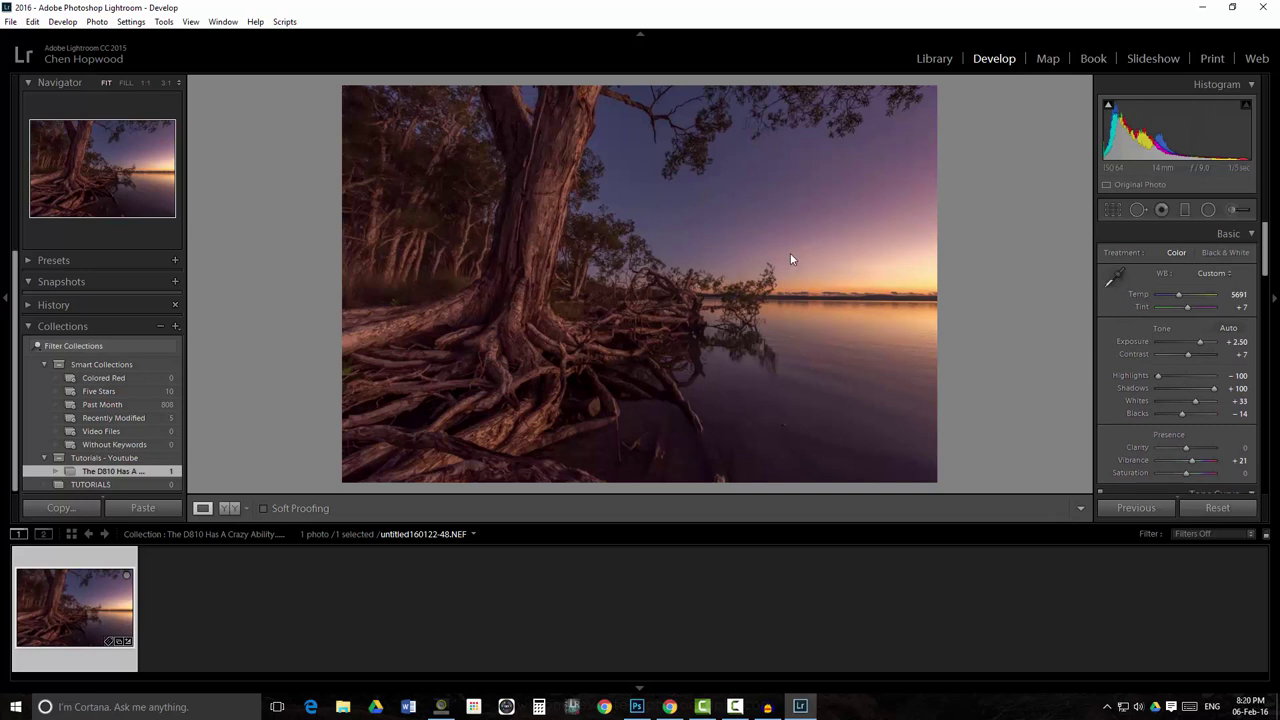
pyautogui.moveTo(1179, 294); pyautogui.dragTo(1182, 298)
pyautogui.click(388, 231)
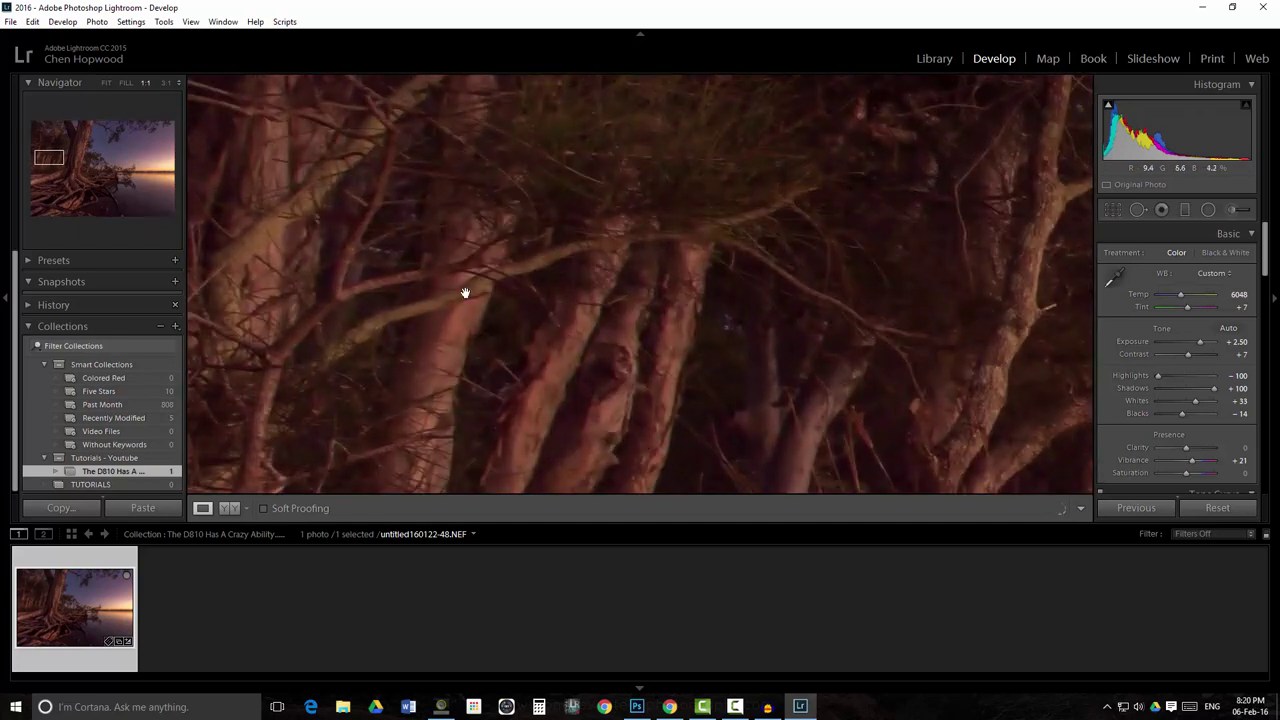
pyautogui.click(437, 326)
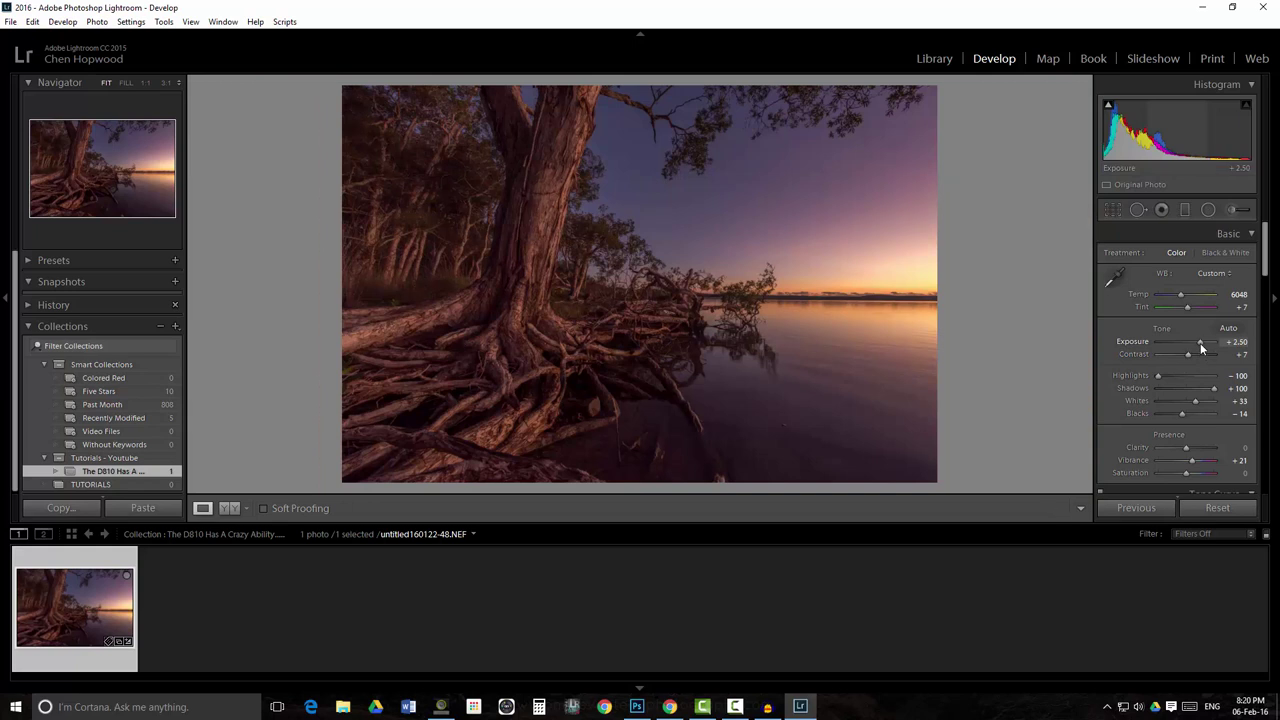
pyautogui.moveTo(1200, 344); pyautogui.dragTo(1199, 344)
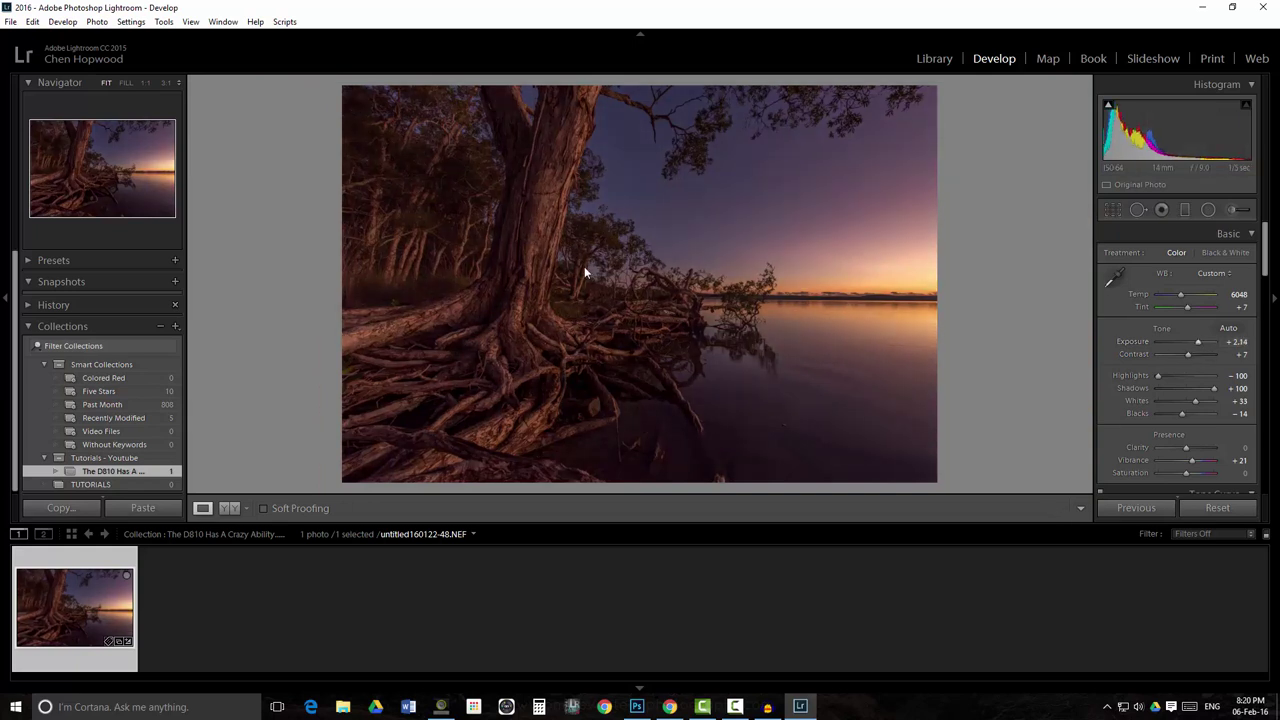
pyautogui.moveTo(1214, 388); pyautogui.dragTo(1206, 388)
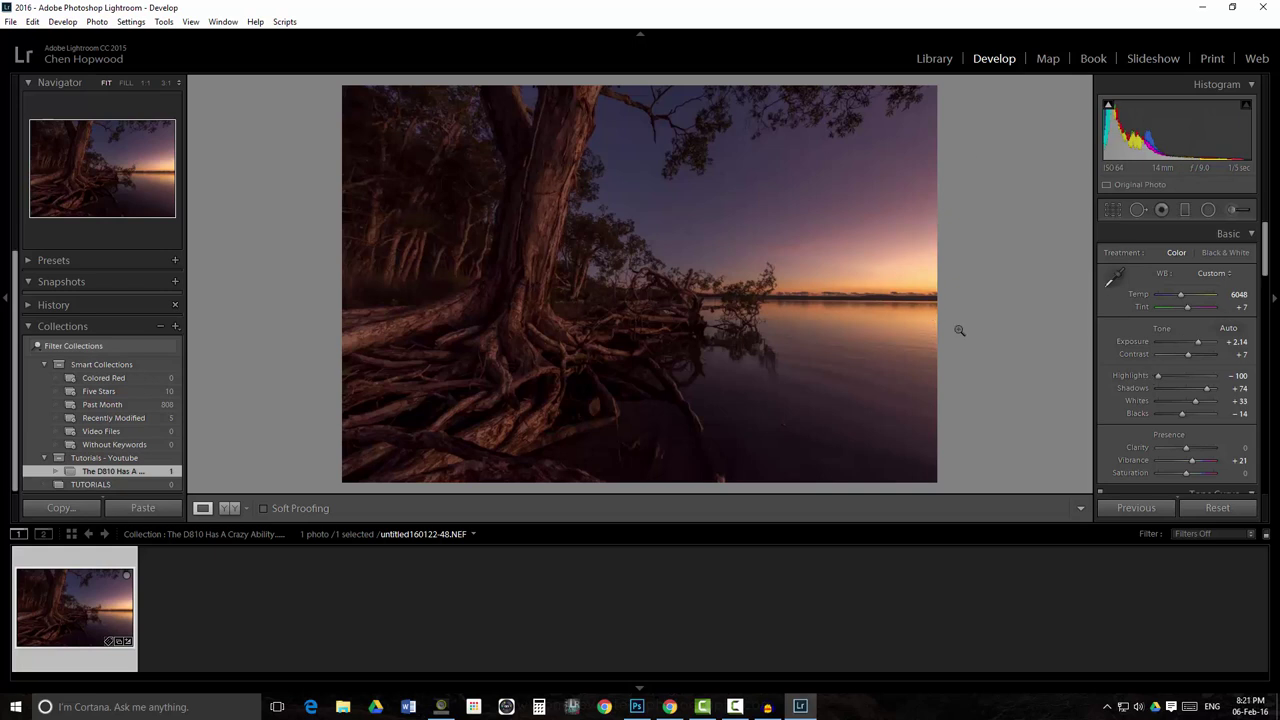
# Step: Raise Shadows to +100 and settle Exposure at +2.74 after checking the trunk and roots at 1:1
pyautogui.moveTo(1206, 389); pyautogui.dragTo(1225, 387)
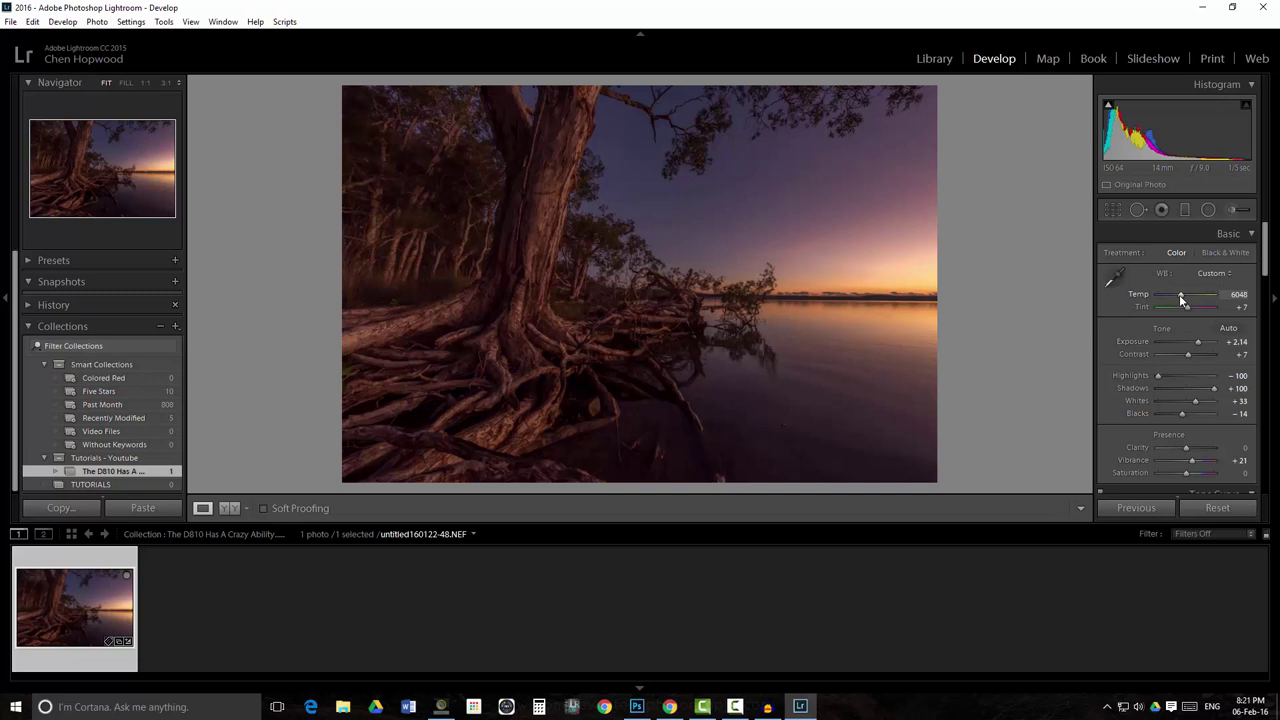
pyautogui.moveTo(1200, 342); pyautogui.dragTo(1207, 342)
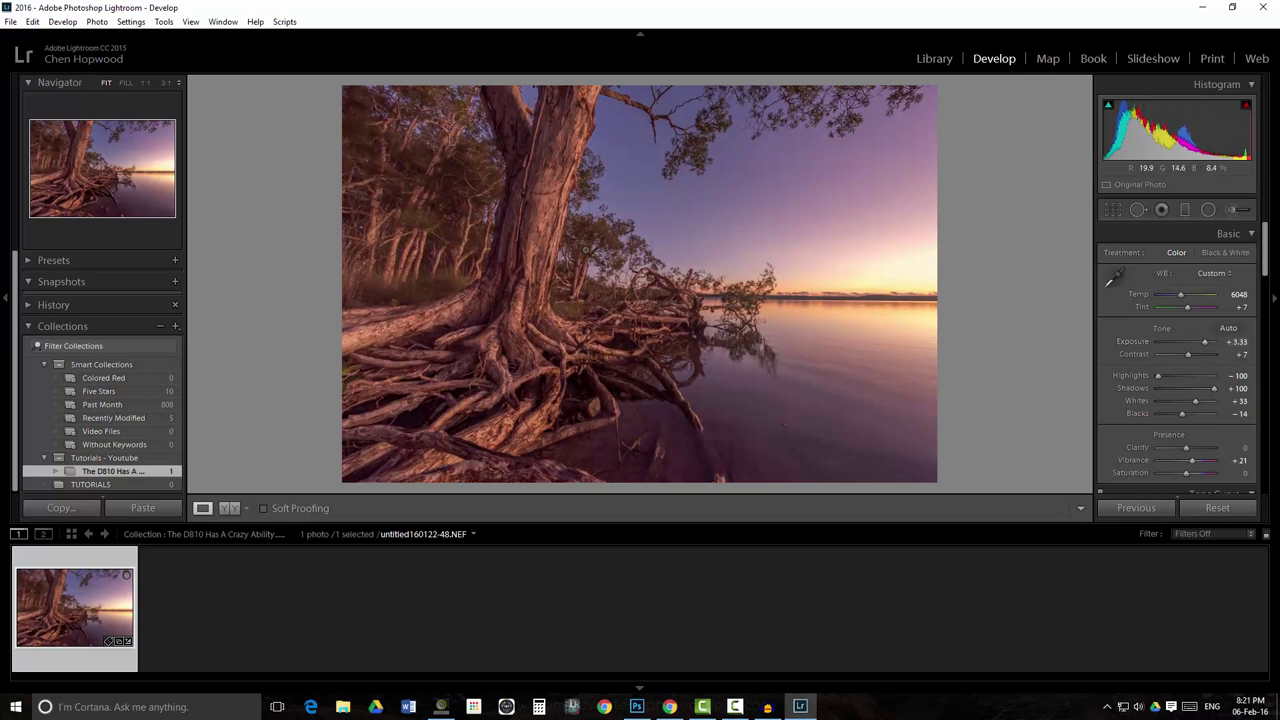
pyautogui.click(483, 318)
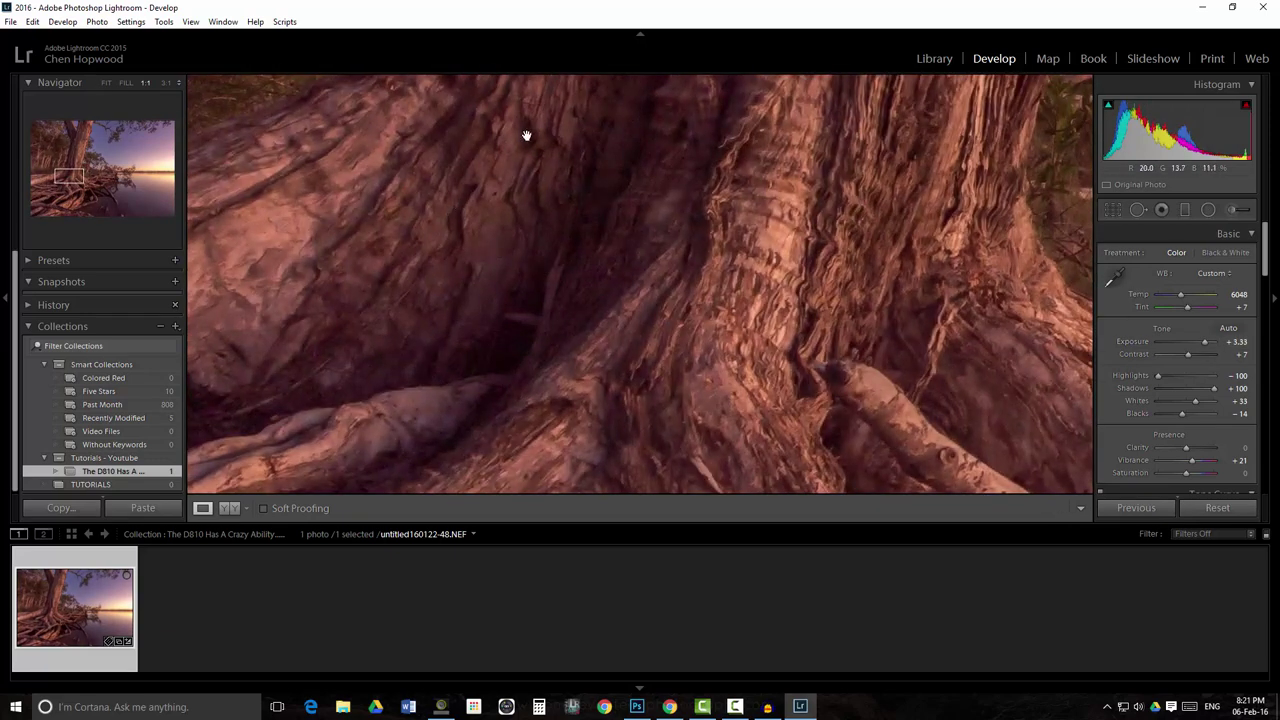
pyautogui.click(489, 238)
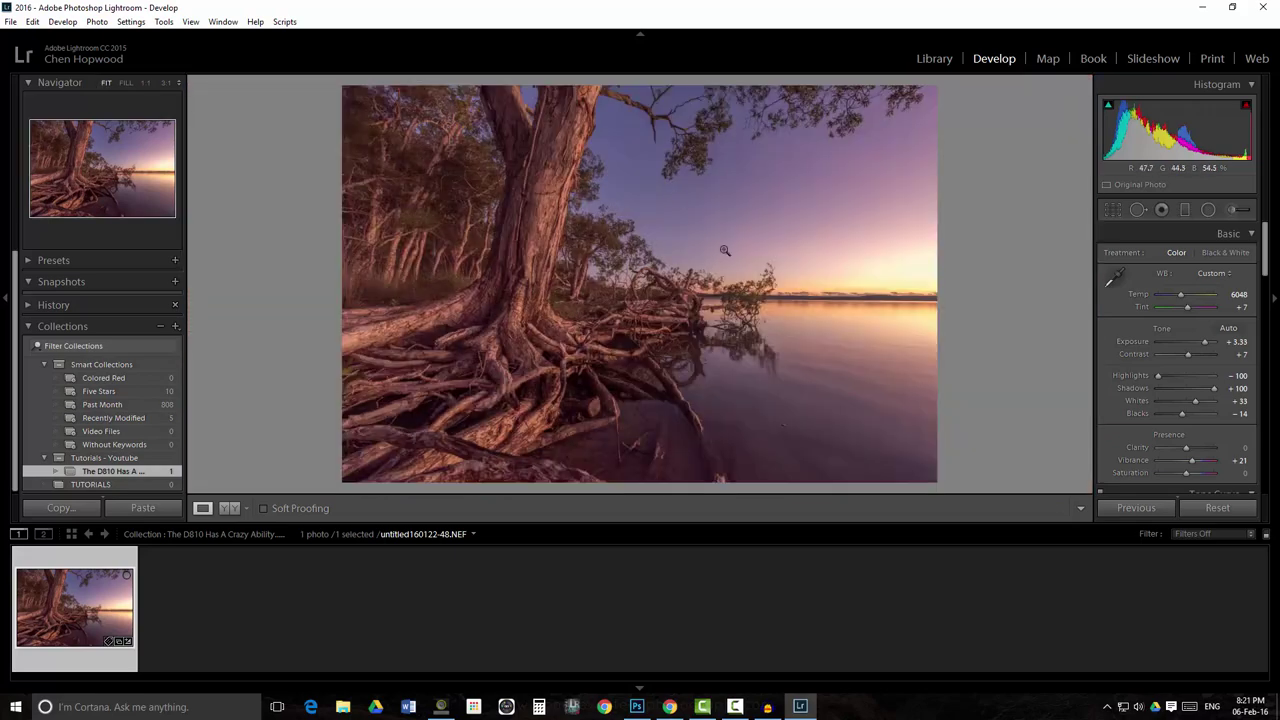
pyautogui.click(571, 166)
pyautogui.moveTo(571, 166); pyautogui.dragTo(491, 294)
pyautogui.click(491, 323)
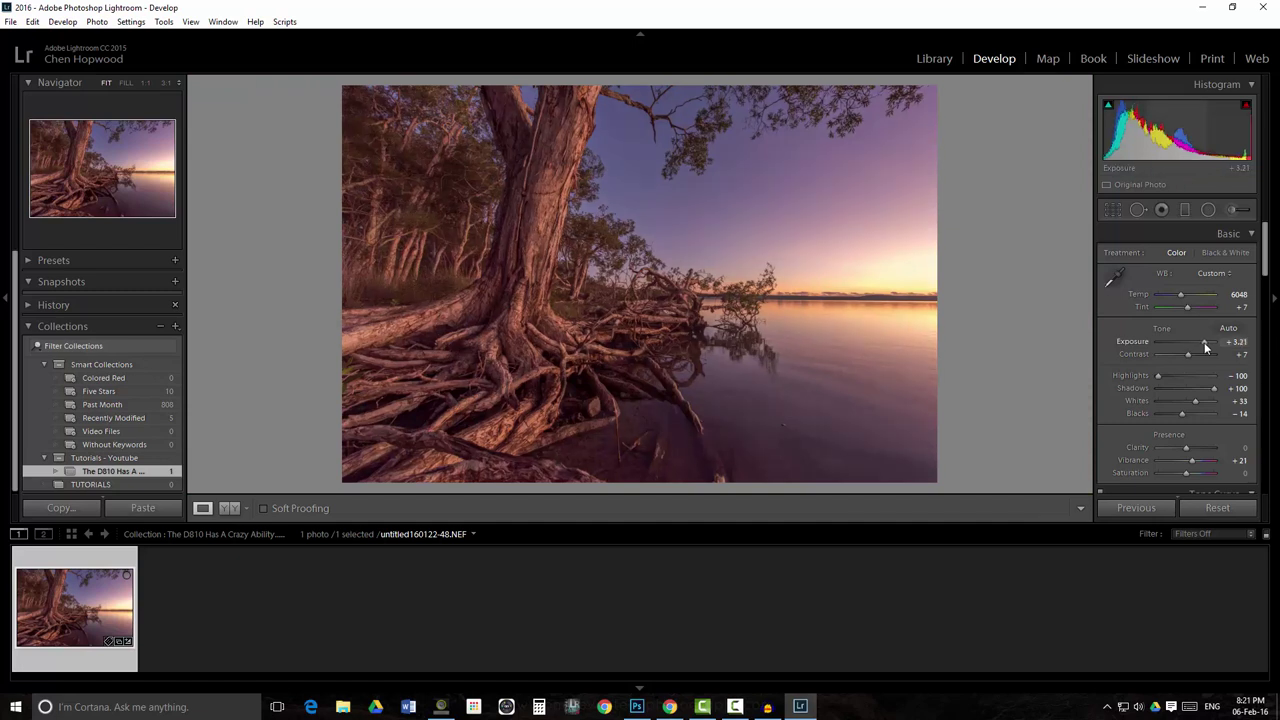
pyautogui.moveTo(1203, 342); pyautogui.dragTo(1199, 342)
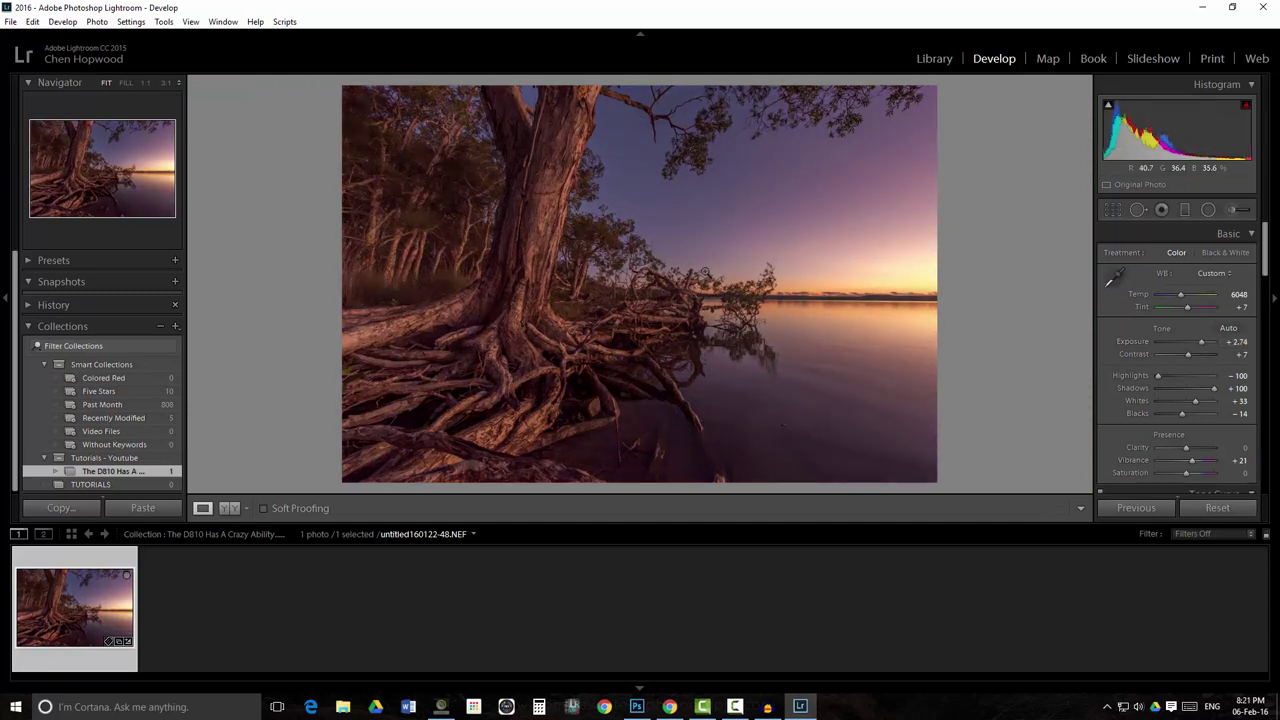